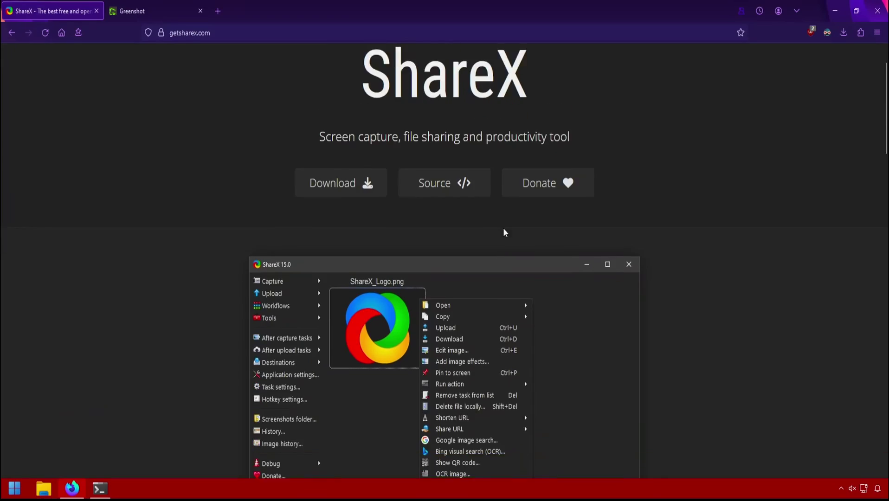
Step: Scroll down the getsharex.com page, then glance at the Greenshot website tab
{"action": "scroll", "coordinate": [503, 228], "scroll_direction": "down", "scroll_amount": 9}
{"action": "scroll", "coordinate": [532, 233], "scroll_direction": "down", "scroll_amount": 3}
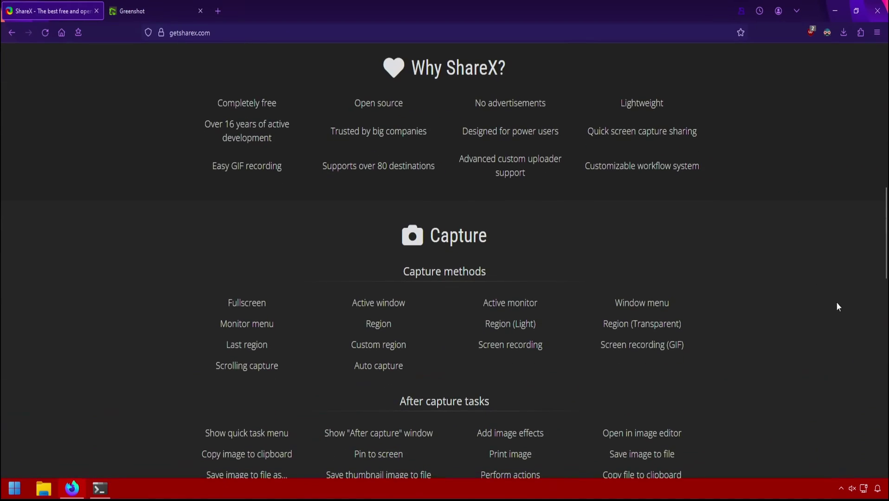
{"action": "key", "text": "ctrl+Tab"}
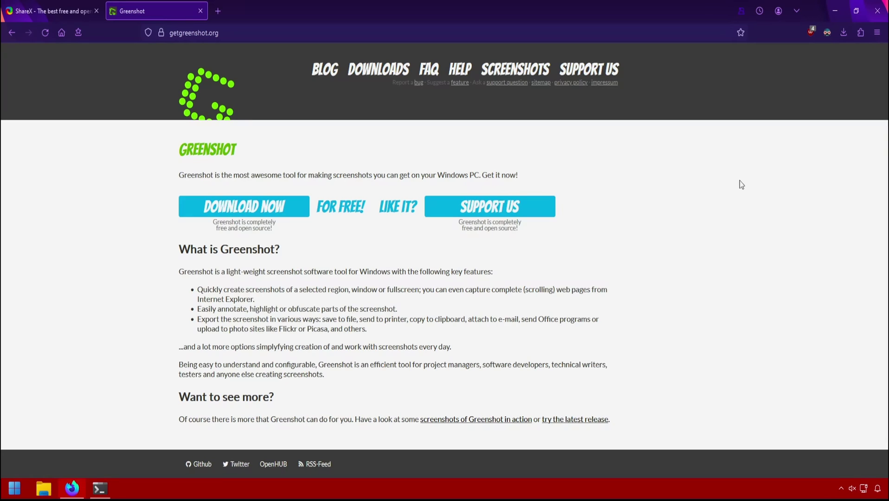
Step: Return to the ShareX site and scroll down to Capture methods and after-capture tasks
{"action": "key", "text": "ctrl+Tab"}
{"action": "scroll", "coordinate": [503, 228], "scroll_direction": "down", "scroll_amount": 5}
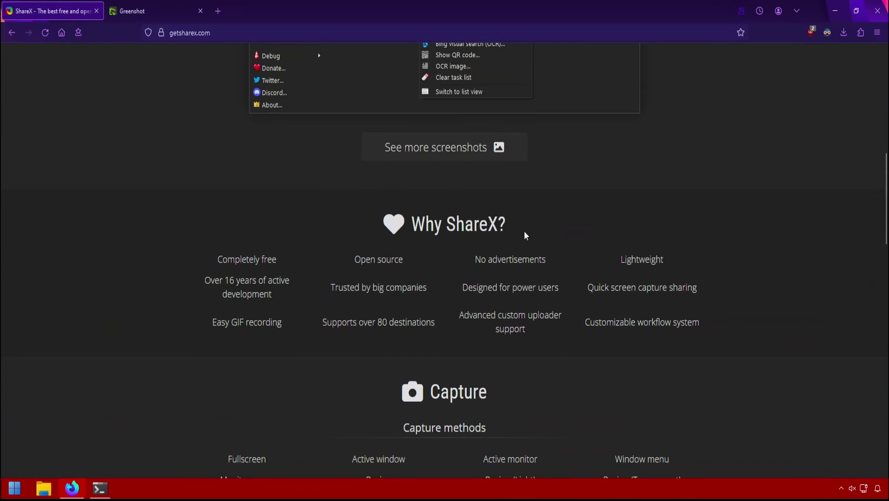
{"action": "scroll", "coordinate": [704, 272], "scroll_direction": "down", "scroll_amount": 3}
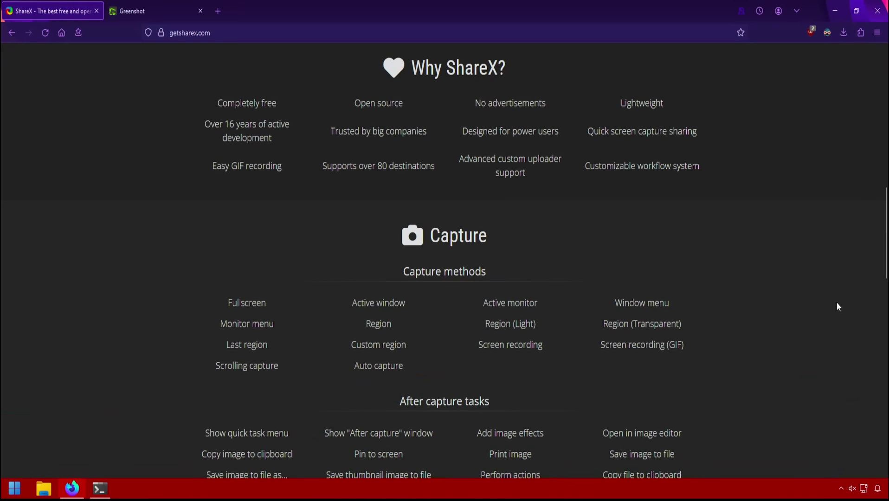
{"action": "scroll", "coordinate": [837, 305], "scroll_direction": "down", "scroll_amount": 3}
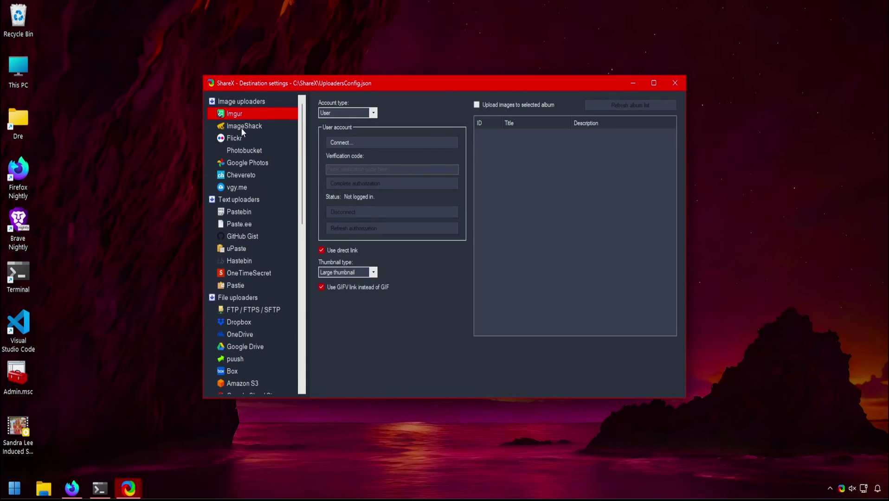
Step: Look through the Dropbox and Google Drive uploader settings, then browse the Tools list without choosing one
{"action": "left_click", "coordinate": [262, 323]}
{"action": "left_click", "coordinate": [262, 346]}
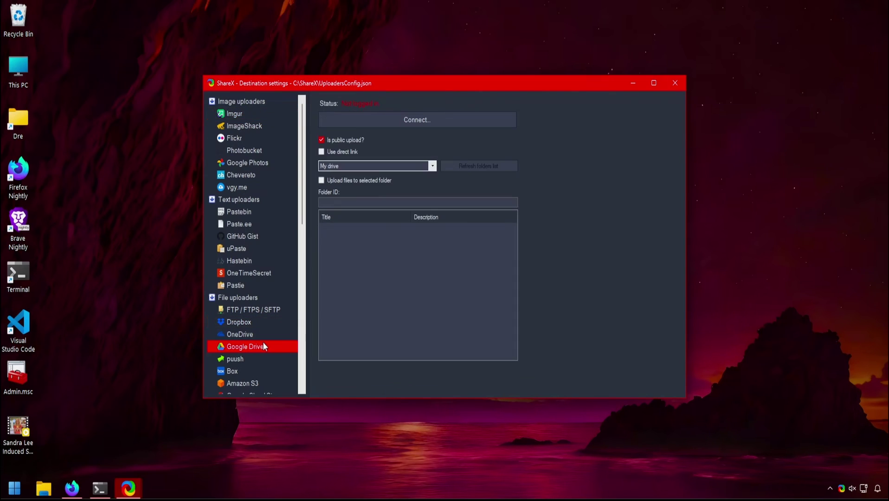
{"action": "scroll", "coordinate": [263, 343], "scroll_direction": "down", "scroll_amount": 6}
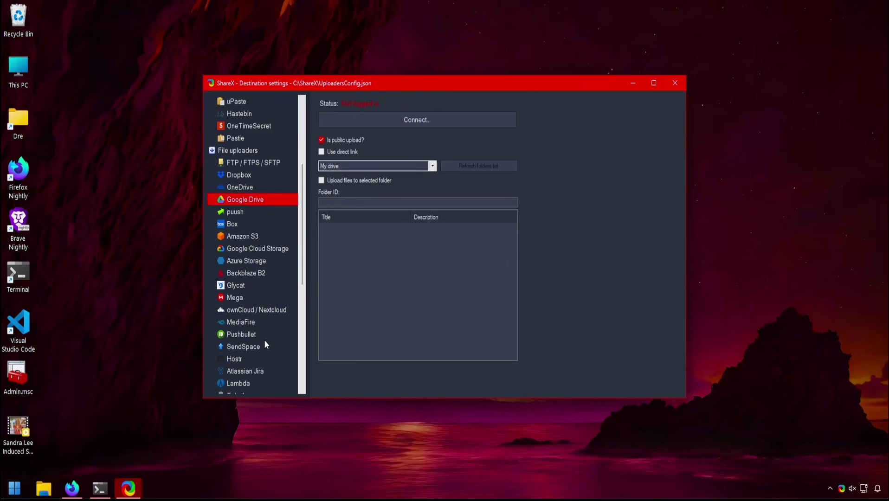
{"action": "scroll", "coordinate": [264, 343], "scroll_direction": "down", "scroll_amount": 2}
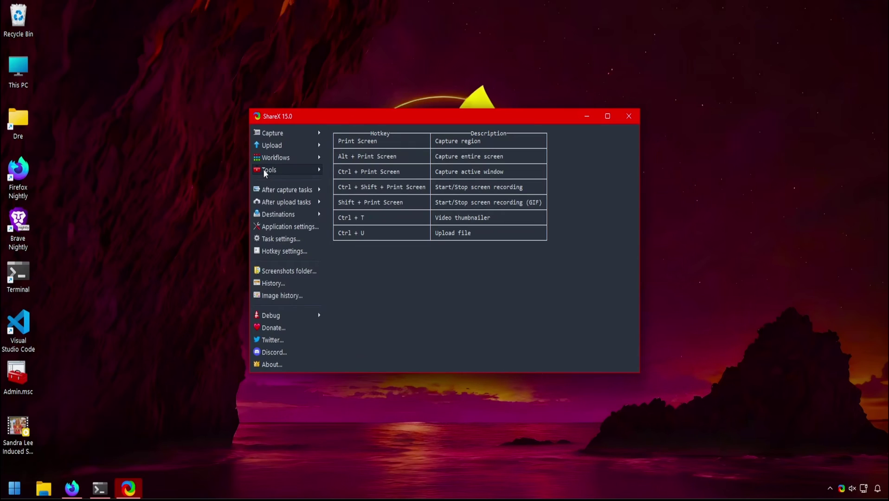
{"action": "left_click", "coordinate": [263, 169]}
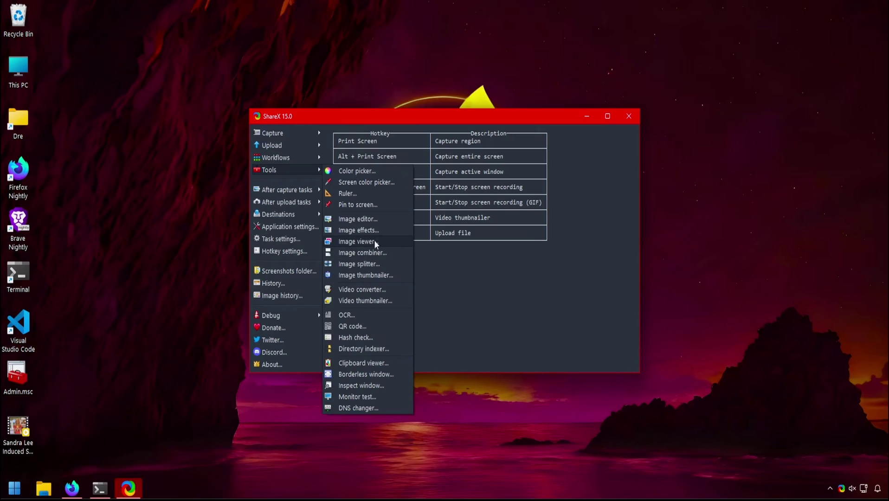
{"action": "left_click", "coordinate": [399, 408]}
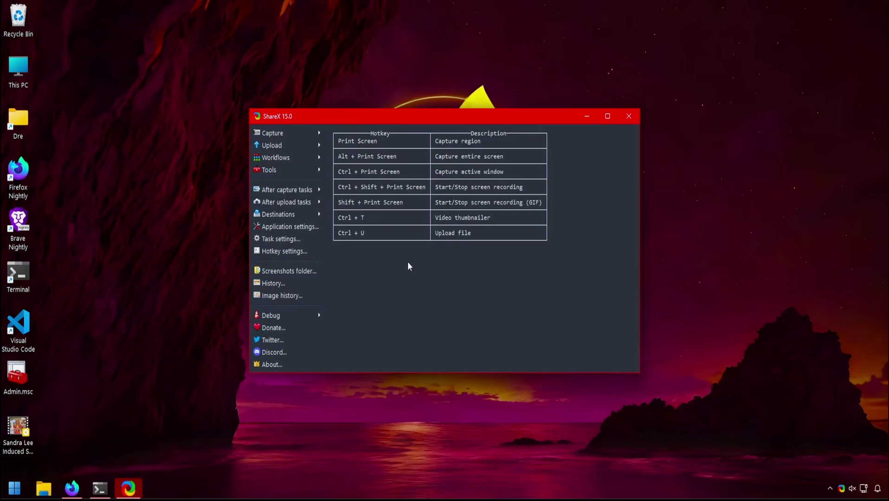
Step: Add a hotkey entry in Hotkey settings whose task is Tools > Video converter
{"action": "left_click", "coordinate": [304, 251]}
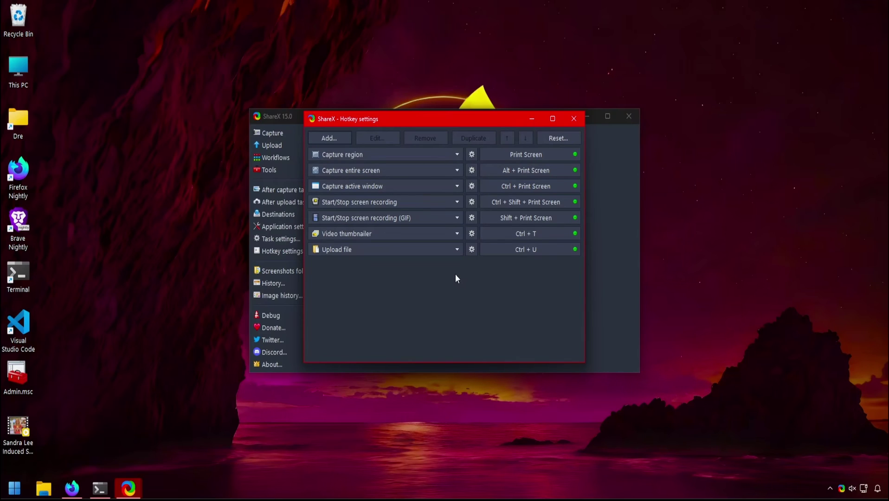
{"action": "left_click", "coordinate": [344, 139]}
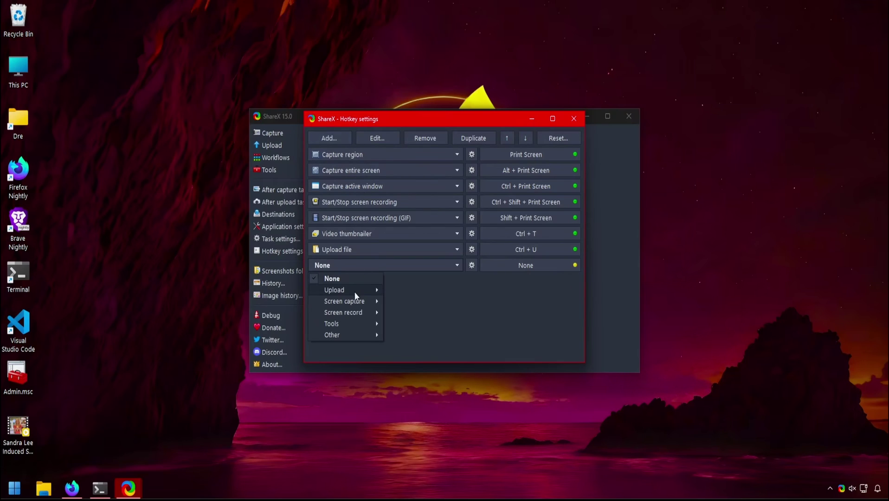
{"action": "mouse_move", "coordinate": [354, 291]}
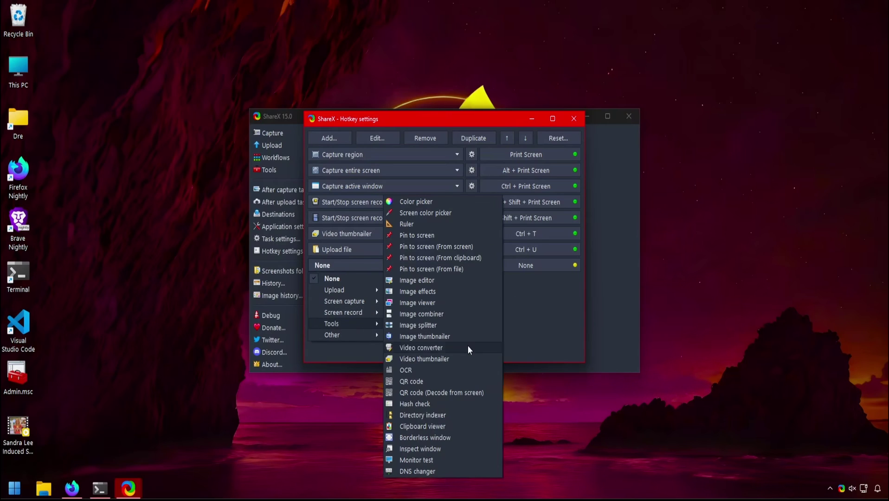
{"action": "left_click", "coordinate": [467, 347]}
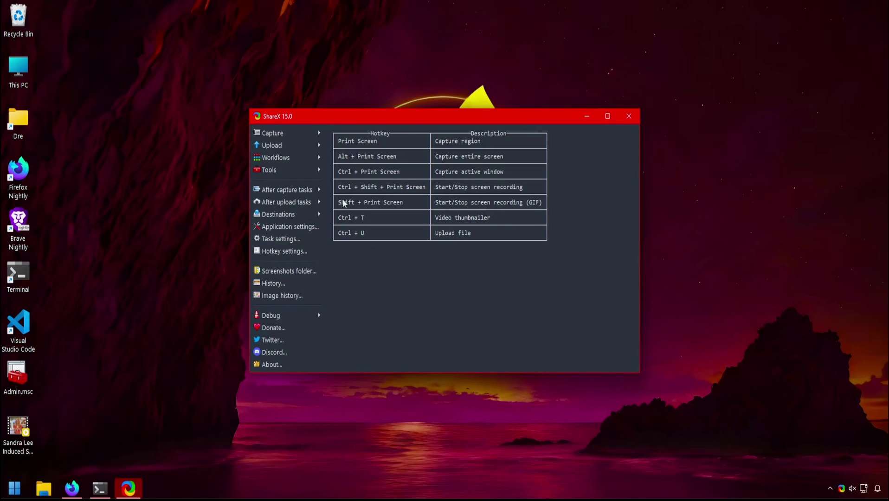
Step: Capture a region around the Firefox logo with Capture > Region
{"action": "left_click", "coordinate": [274, 134]}
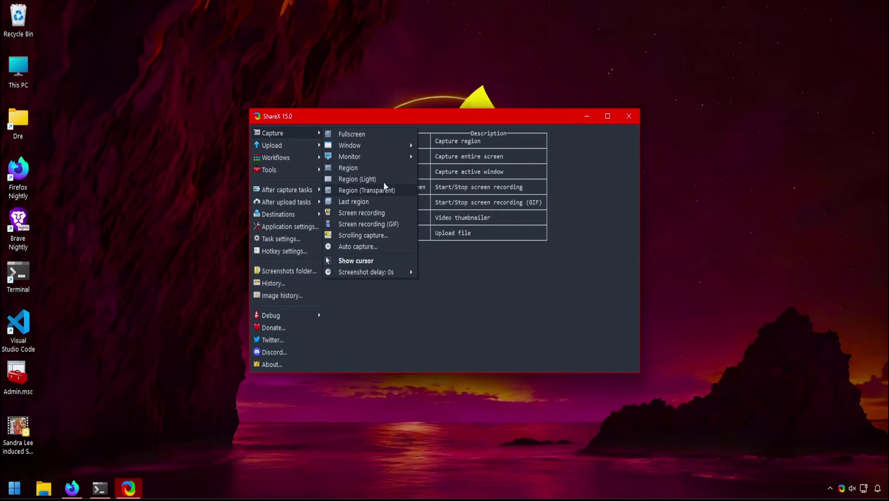
{"action": "left_click", "coordinate": [348, 167]}
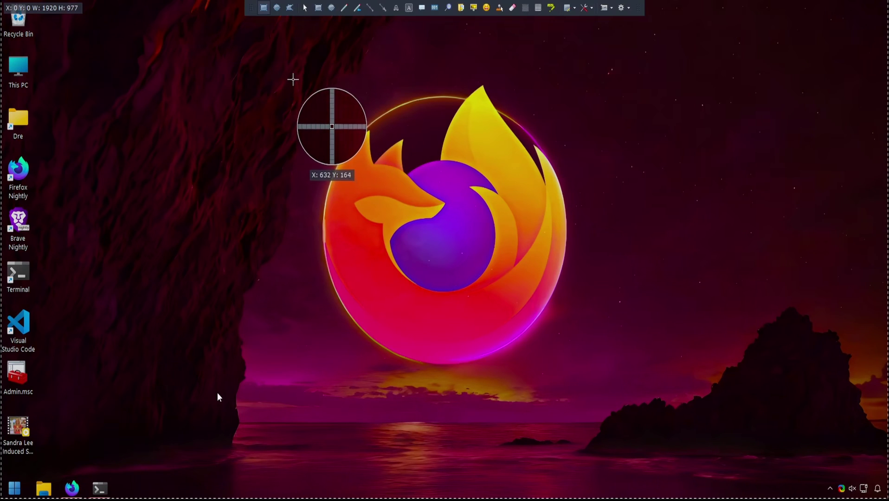
{"action": "left_click_drag", "start_coordinate": [294, 77], "coordinate": [598, 370]}
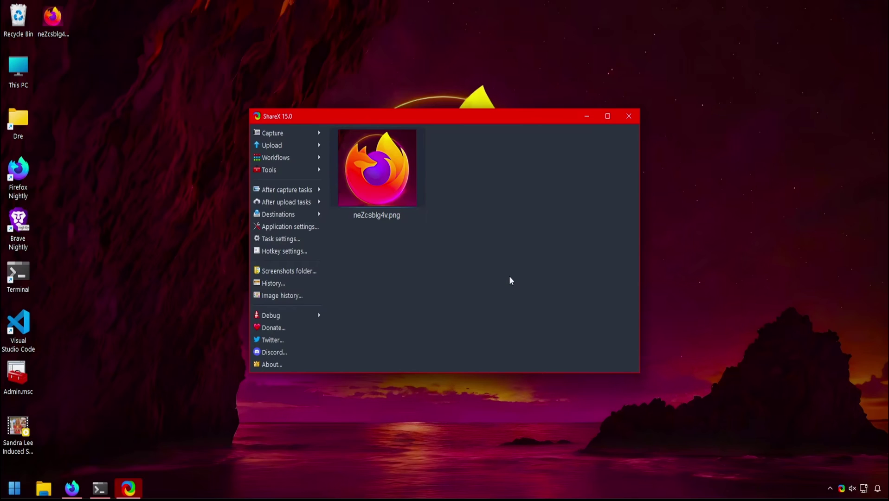
Step: Capture the ShareX window with Alt+Print Screen, then the entire screen
{"action": "key", "text": "alt+Print"}
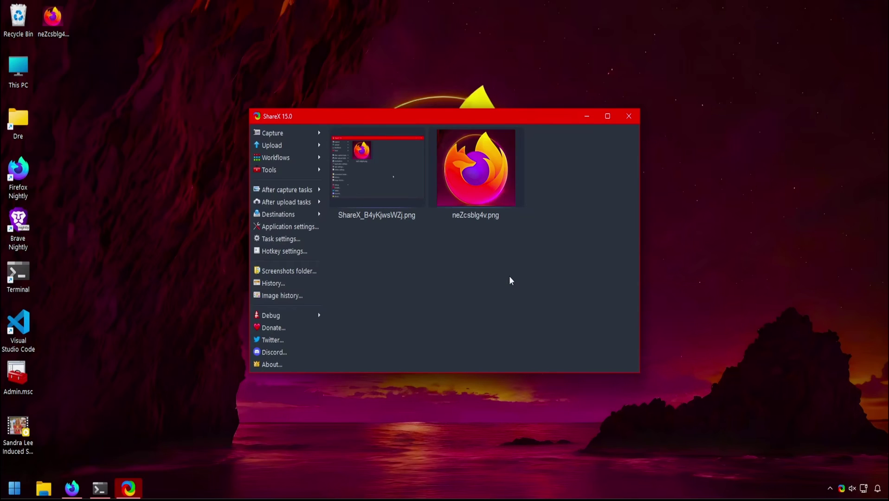
{"action": "left_click", "coordinate": [477, 86]}
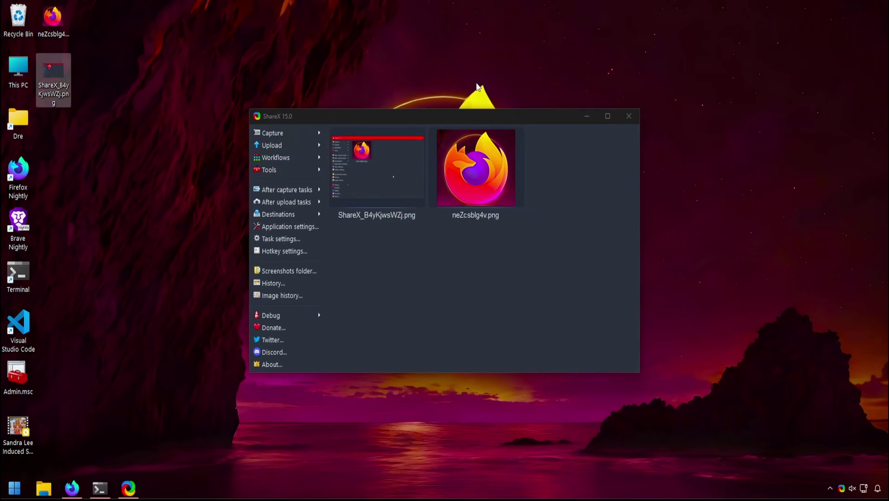
{"action": "key", "text": "Print"}
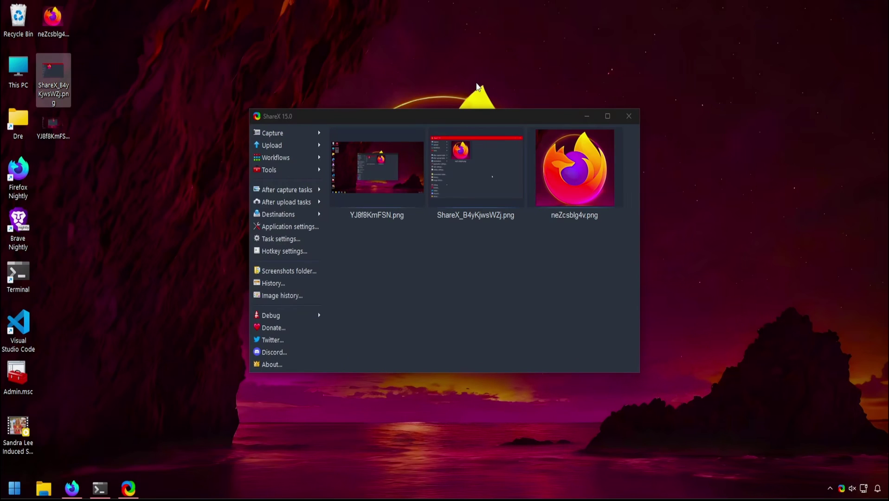
{"action": "left_click", "coordinate": [300, 189]}
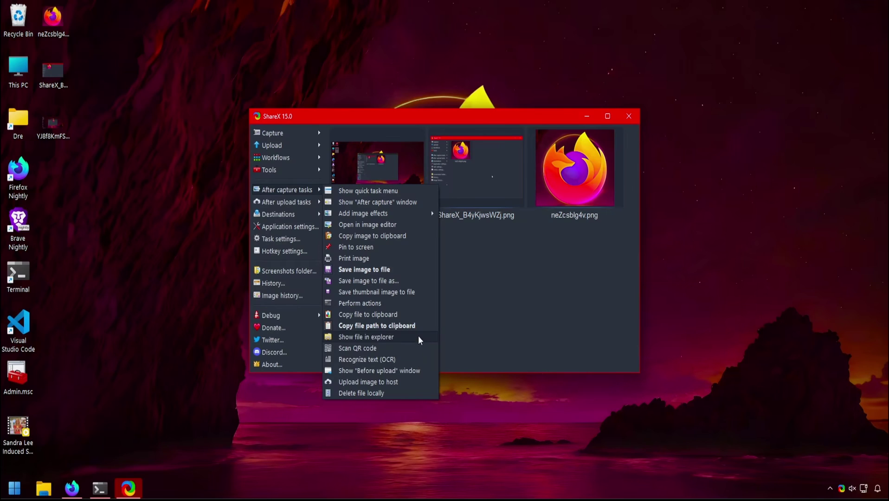
{"action": "left_click", "coordinate": [281, 239]}
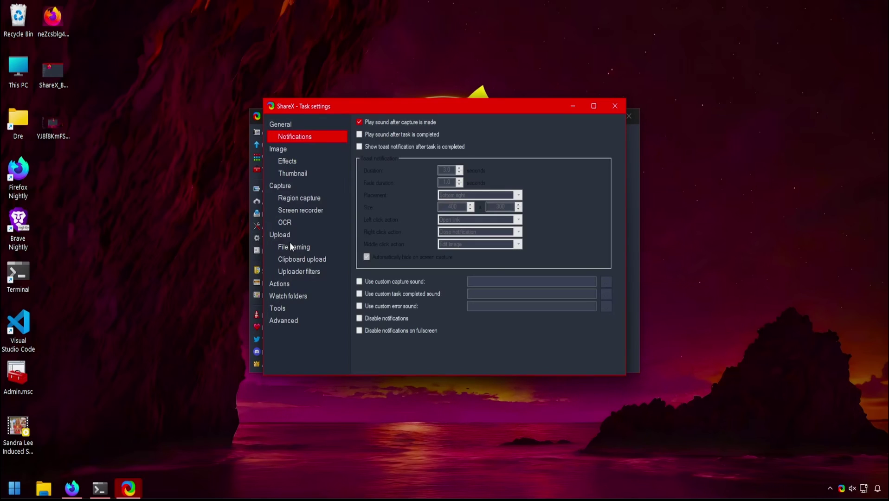
{"action": "left_click", "coordinate": [281, 149]}
{"action": "left_click", "coordinate": [382, 131]}
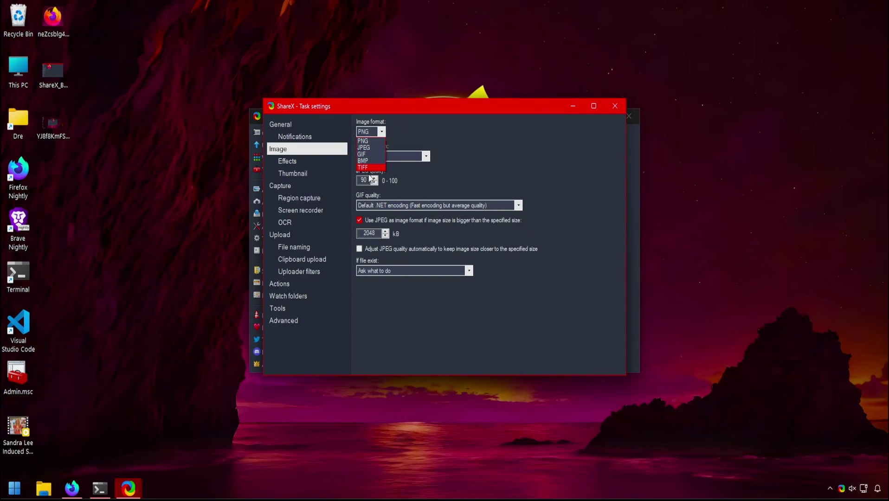
{"action": "left_click", "coordinate": [445, 176]}
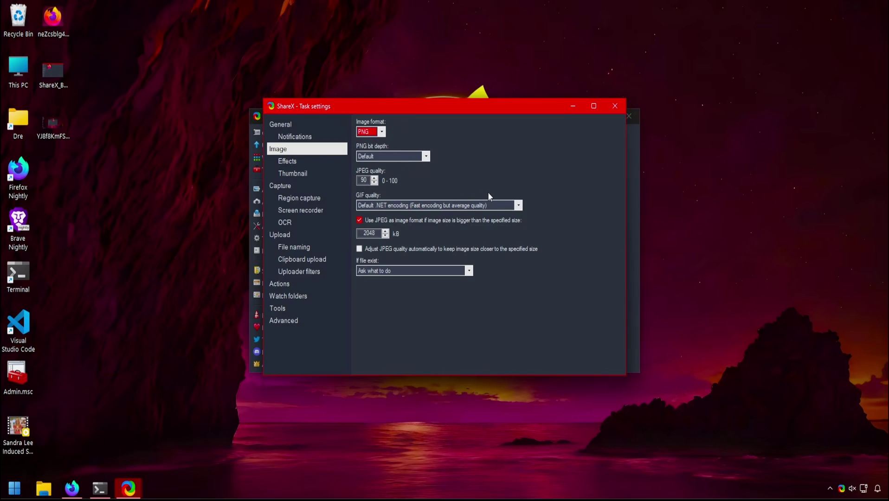
{"action": "key", "text": "Escape"}
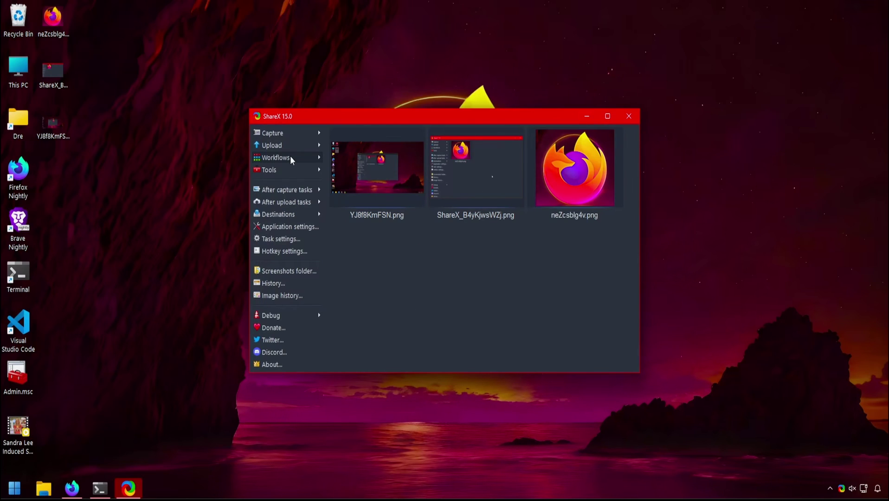
Step: Record the ShareX window as a GIF, stop with Shift+Print Screen, and play it back
{"action": "mouse_move", "coordinate": [293, 131]}
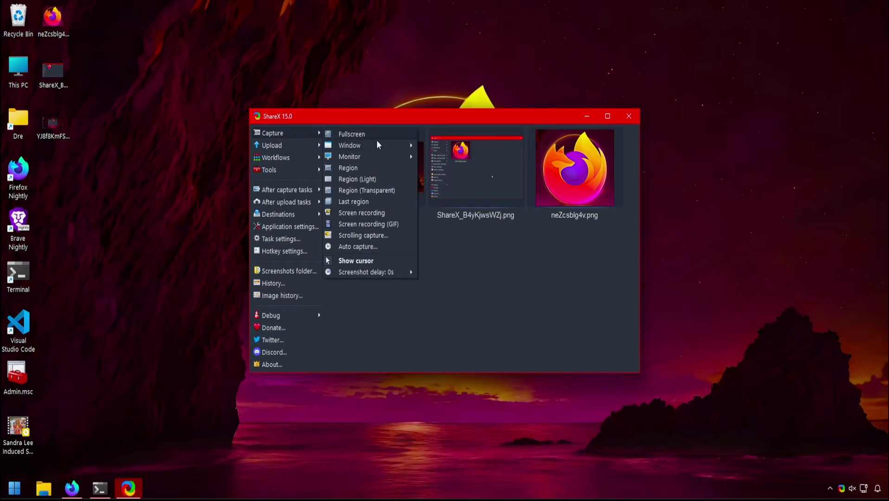
{"action": "left_click", "coordinate": [372, 227]}
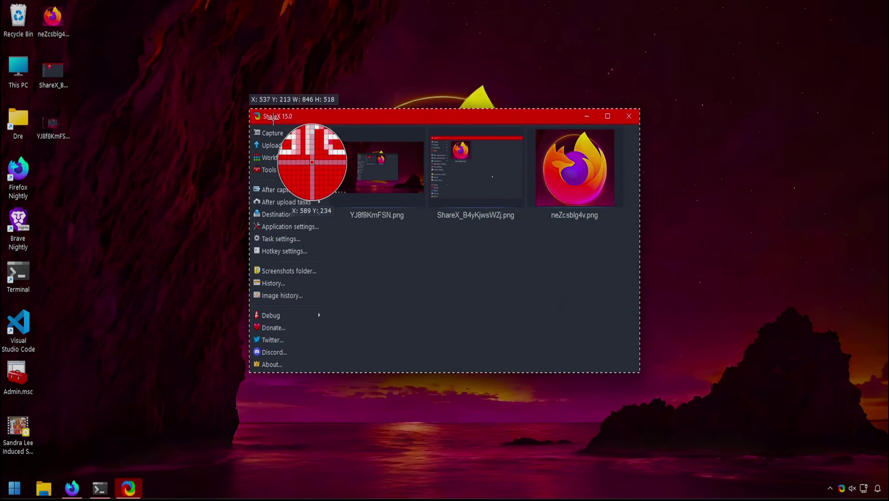
{"action": "left_click", "coordinate": [273, 120]}
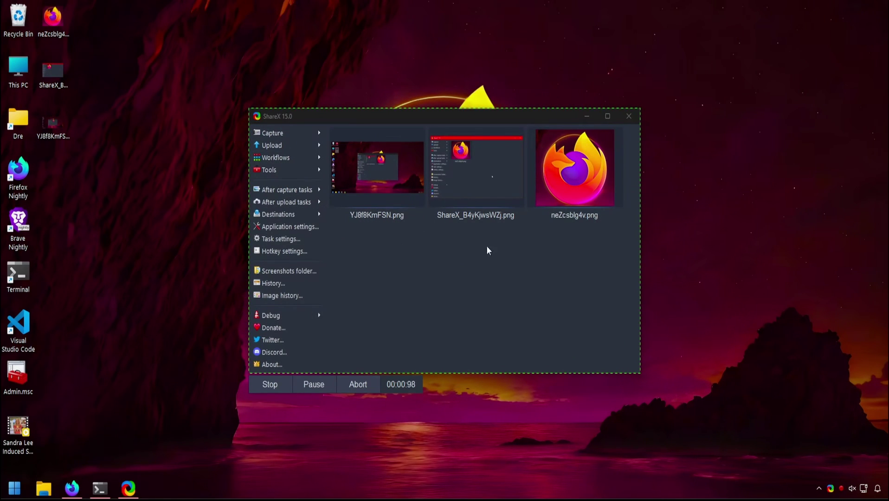
{"action": "key", "text": "shift+Print"}
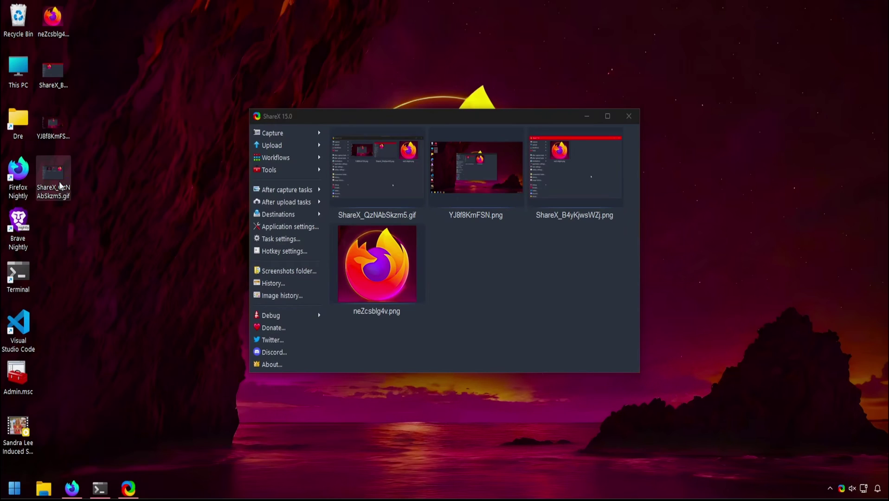
{"action": "double_click", "coordinate": [59, 185]}
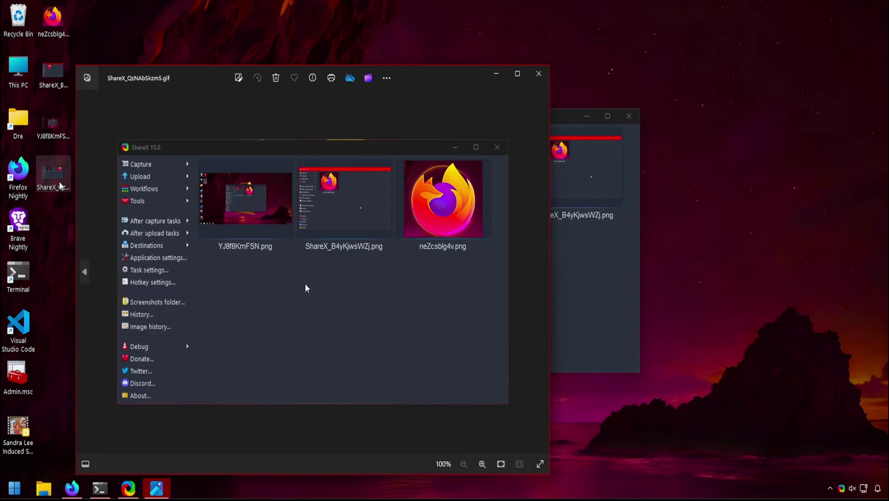
{"action": "key", "text": "alt+F4"}
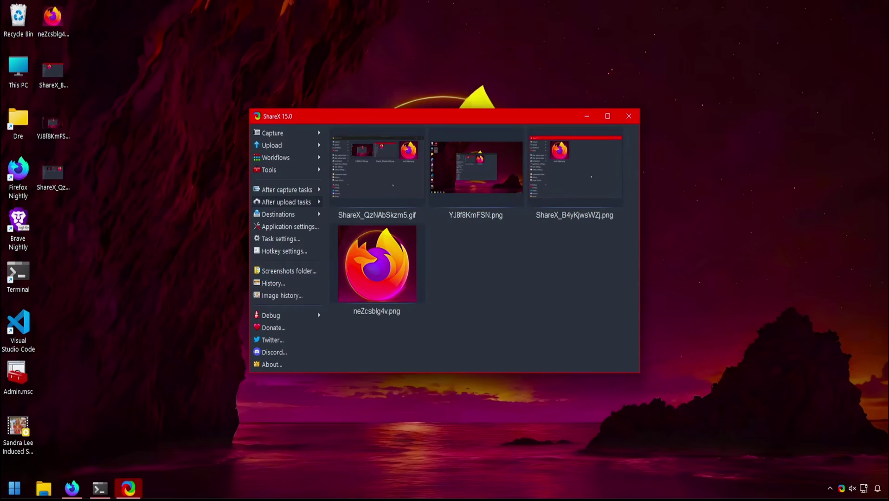
Step: Record a screen video of the ShareX window, stop it with Shift+Print Screen, and close the player
{"action": "mouse_move", "coordinate": [298, 134]}
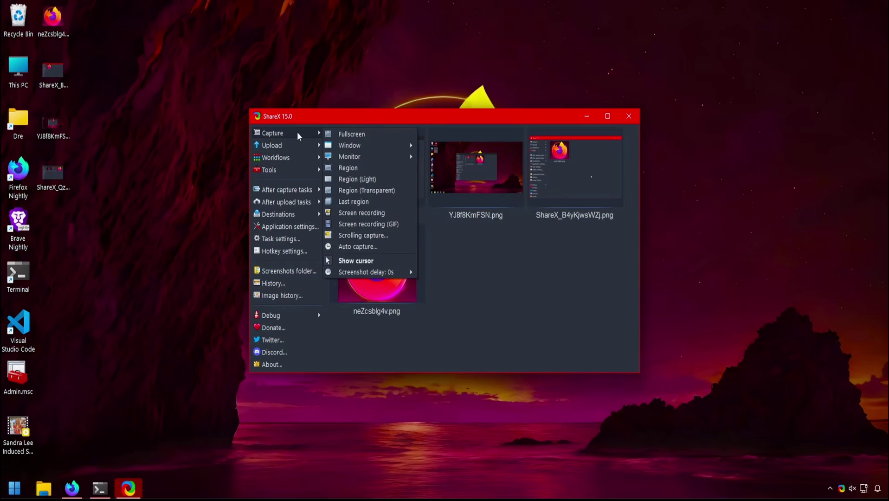
{"action": "left_click", "coordinate": [385, 217]}
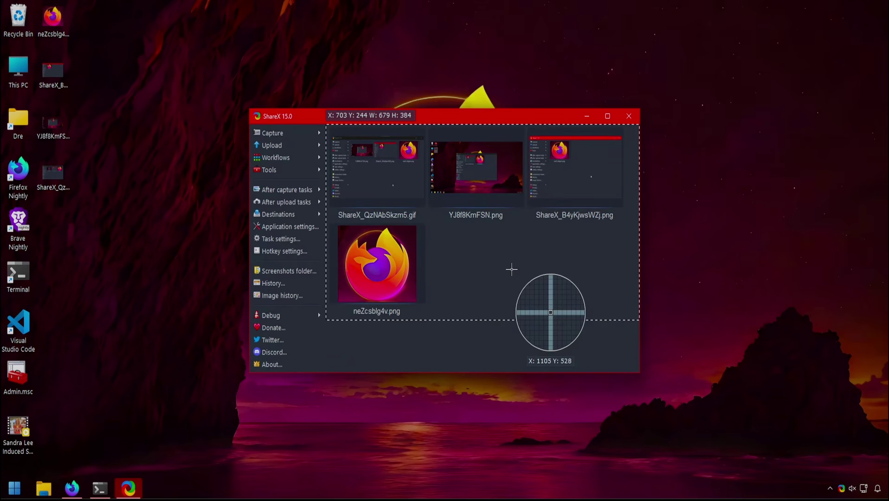
{"action": "left_click", "coordinate": [295, 115]}
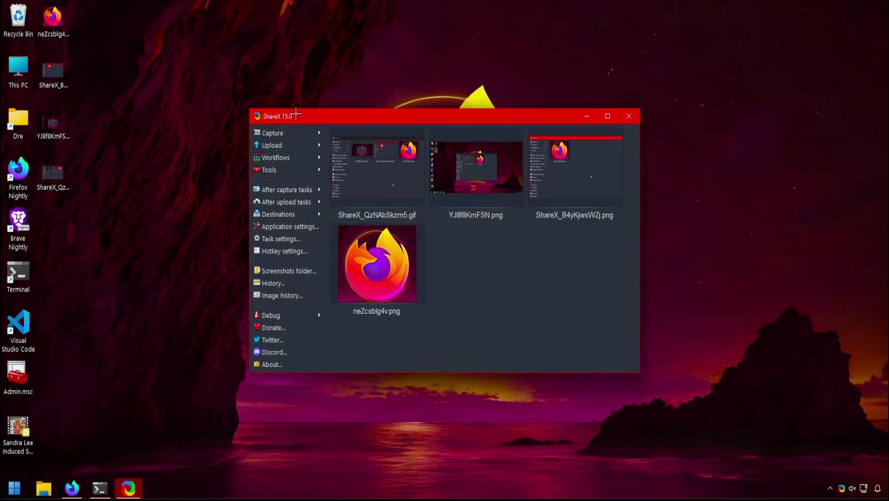
{"action": "key", "text": "shift+Print"}
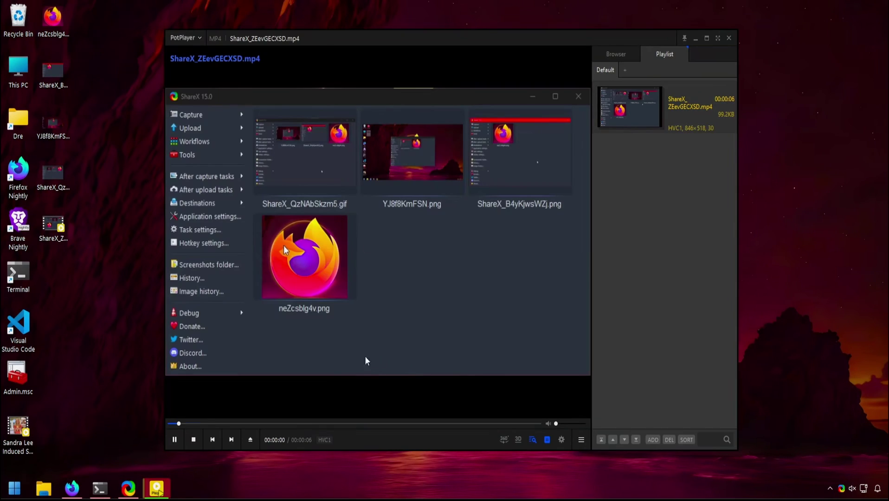
{"action": "key", "text": "alt+F4"}
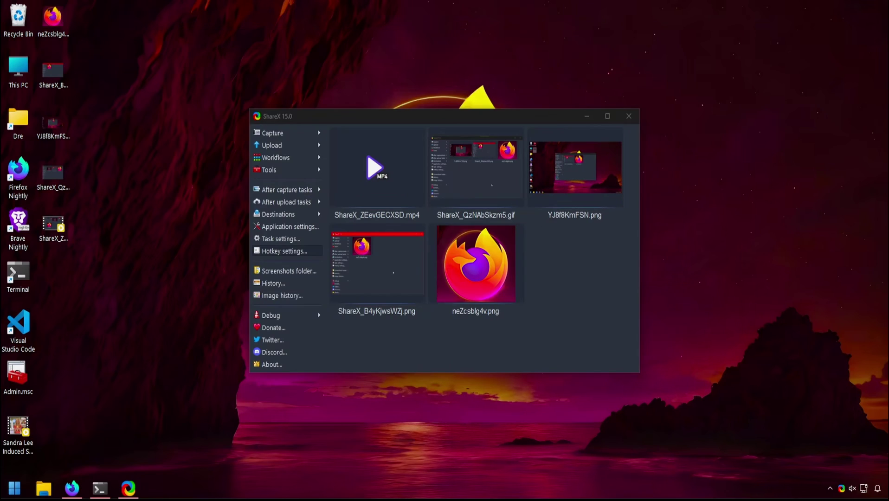
{"action": "left_click", "coordinate": [280, 238]}
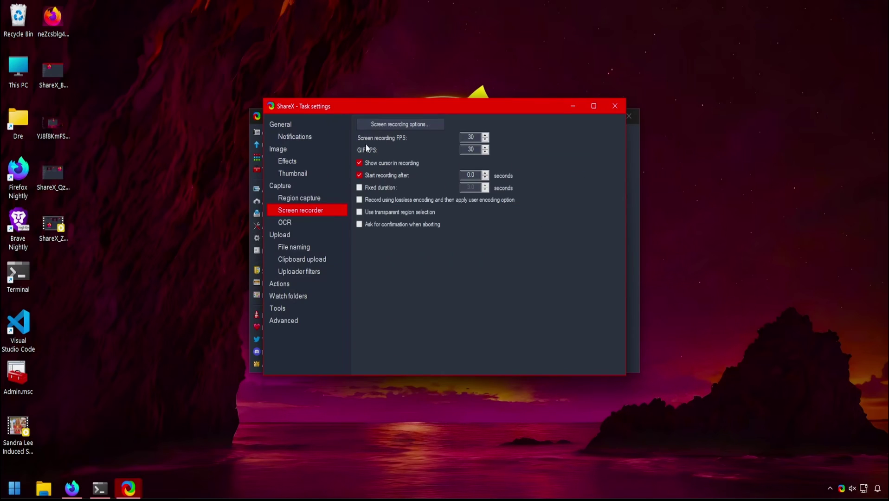
{"action": "left_click", "coordinate": [412, 124]}
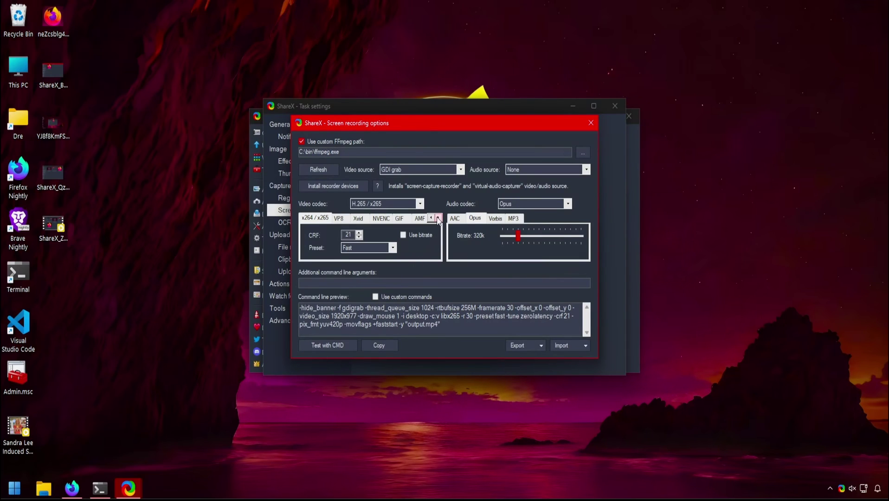
{"action": "left_click", "coordinate": [419, 204]}
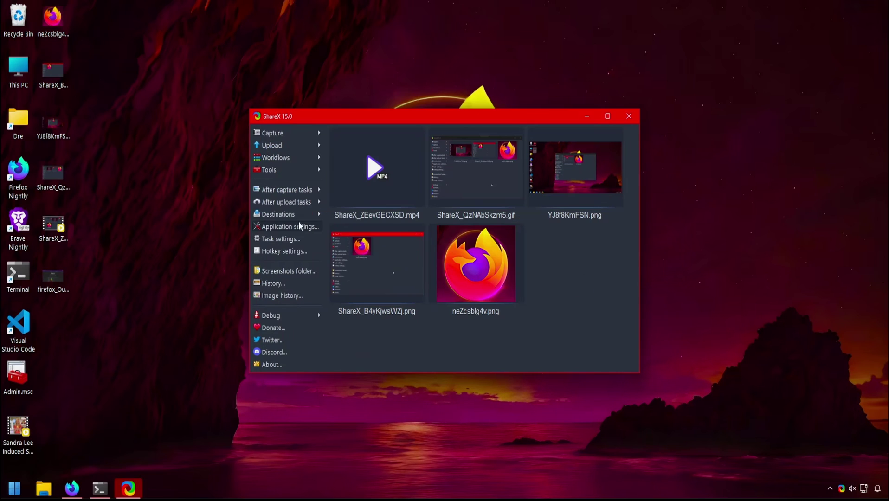
{"action": "mouse_move", "coordinate": [304, 214]}
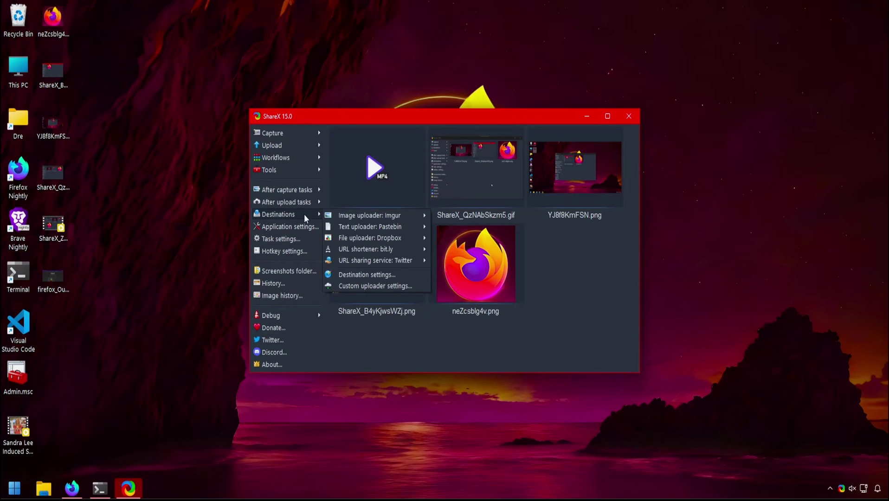
{"action": "left_click", "coordinate": [352, 274]}
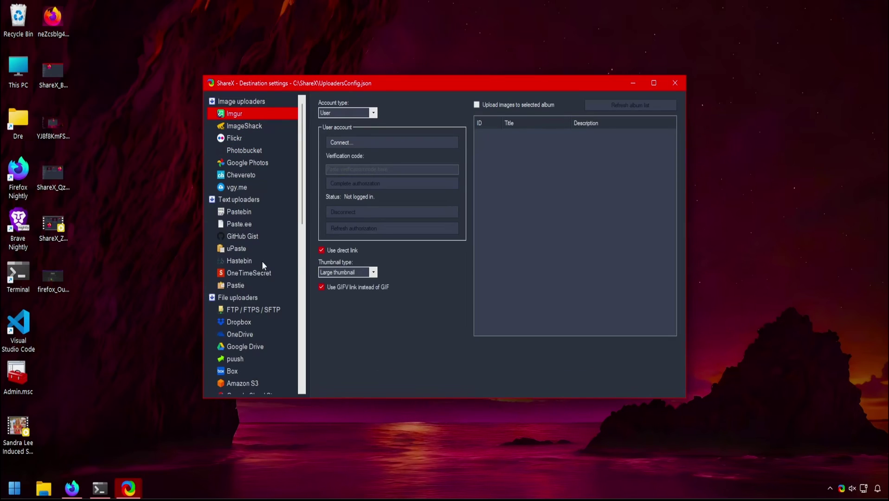
{"action": "scroll", "coordinate": [263, 265], "scroll_direction": "down", "scroll_amount": 10}
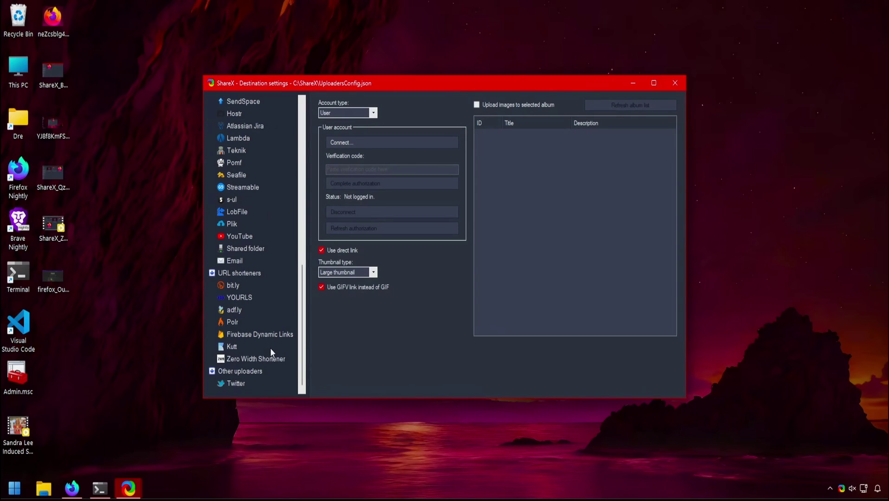
{"action": "scroll", "coordinate": [271, 350], "scroll_direction": "up", "scroll_amount": 4}
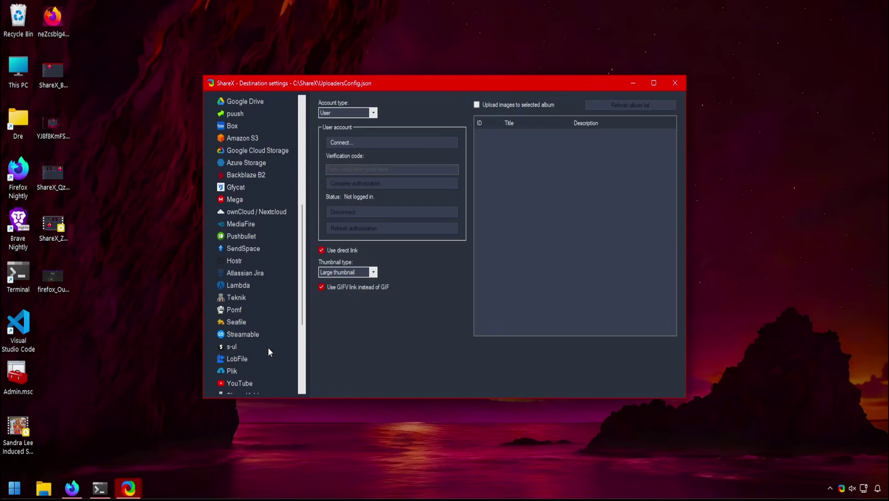
{"action": "scroll", "coordinate": [268, 351], "scroll_direction": "up", "scroll_amount": 5}
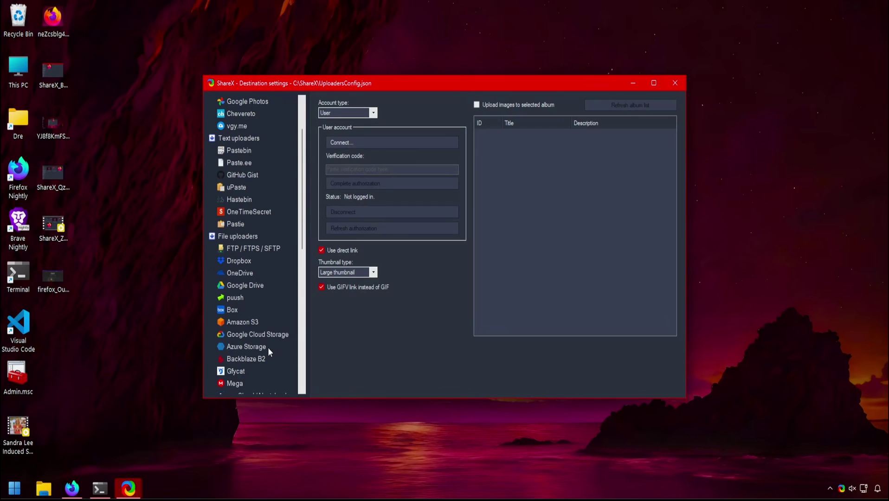
{"action": "scroll", "coordinate": [268, 351], "scroll_direction": "up", "scroll_amount": 2}
{"action": "scroll", "coordinate": [267, 347], "scroll_direction": "down", "scroll_amount": 4}
{"action": "left_click", "coordinate": [243, 236]}
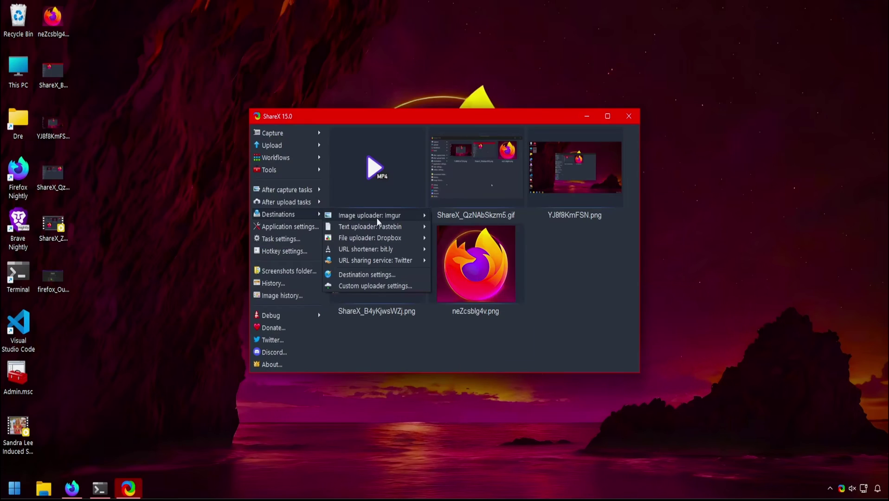
Step: Route image uploads to Amazon S3, then capture the ShareX window and upload it
{"action": "mouse_move", "coordinate": [378, 218]}
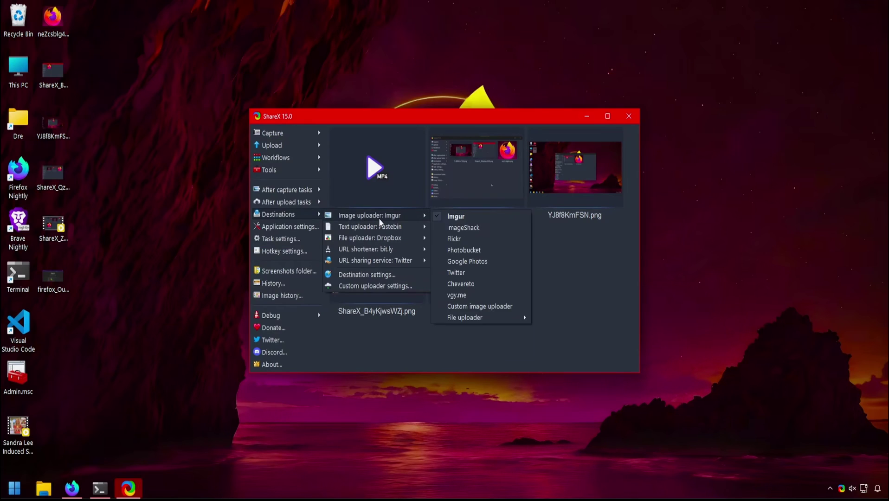
{"action": "left_click", "coordinate": [496, 318]}
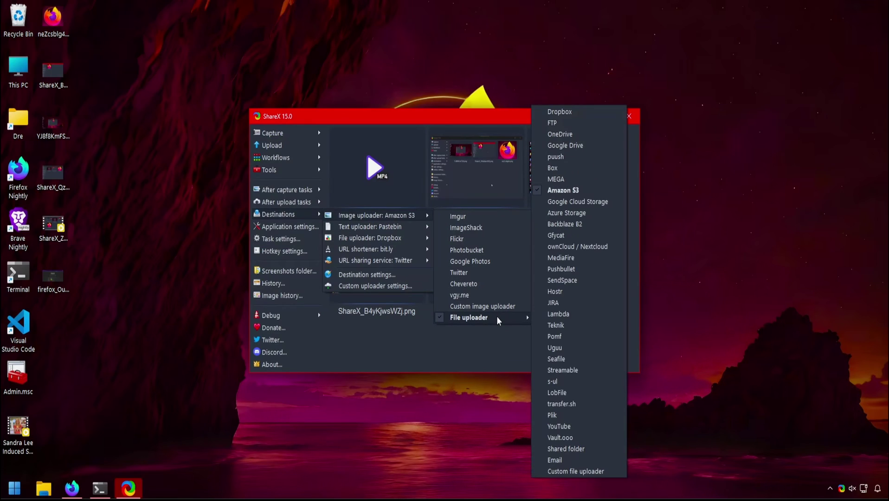
{"action": "mouse_move", "coordinate": [288, 189]}
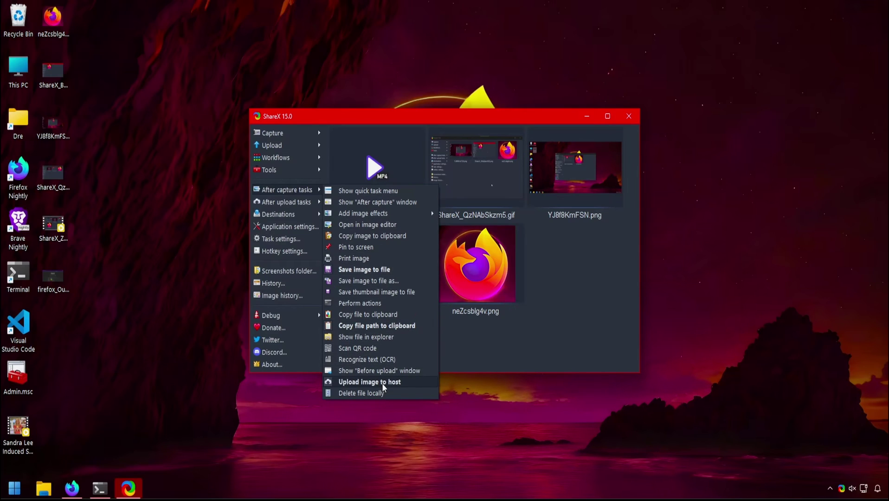
{"action": "mouse_move", "coordinate": [286, 202]}
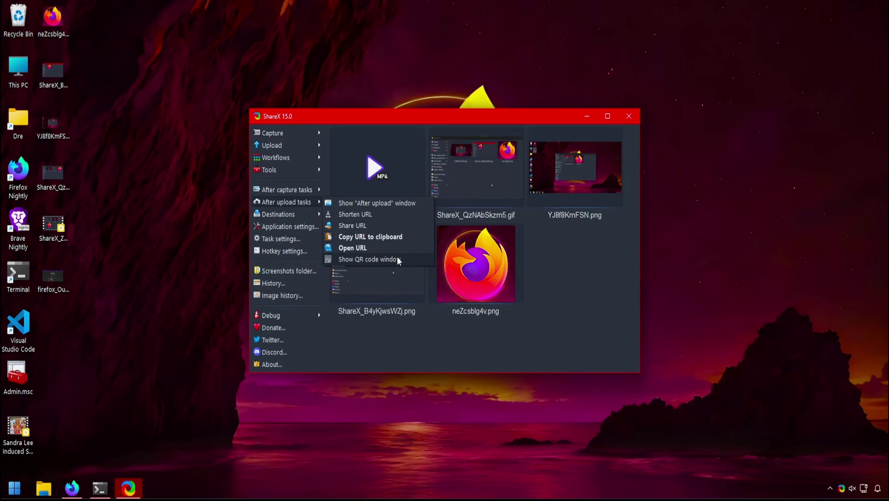
{"action": "key", "text": "Print"}
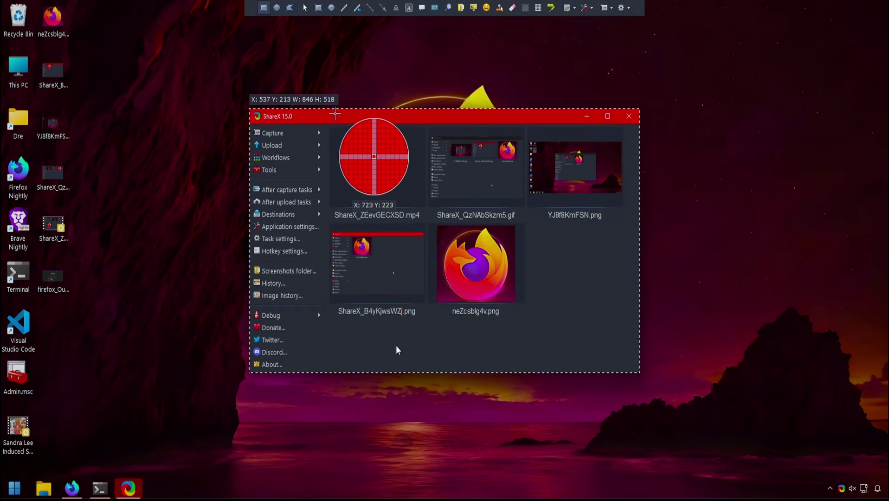
{"action": "left_click", "coordinate": [335, 113]}
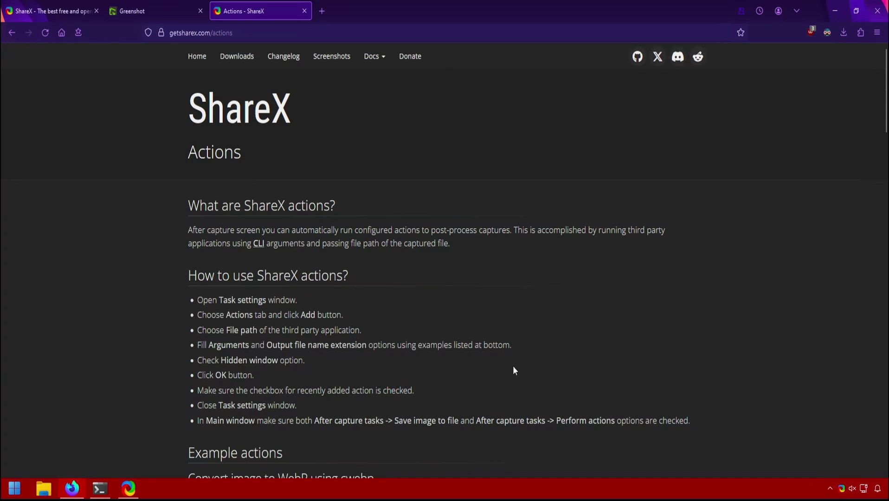
Step: Scroll the Actions page past MozJPEG and ImageMagick to the FFmpeg x264, x265 and VP8 examples
{"action": "scroll", "coordinate": [630, 375], "scroll_direction": "down", "scroll_amount": 15}
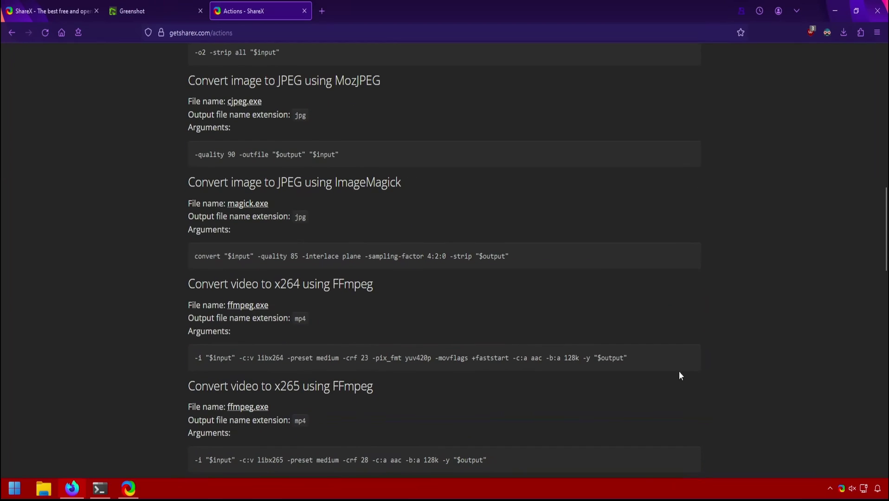
{"action": "scroll", "coordinate": [819, 397], "scroll_direction": "down", "scroll_amount": 2}
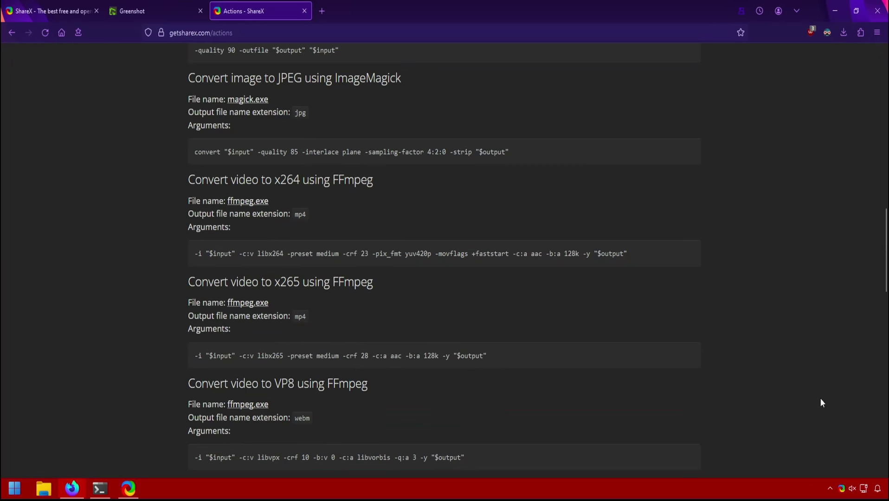
{"action": "scroll", "coordinate": [819, 398], "scroll_direction": "down", "scroll_amount": 7}
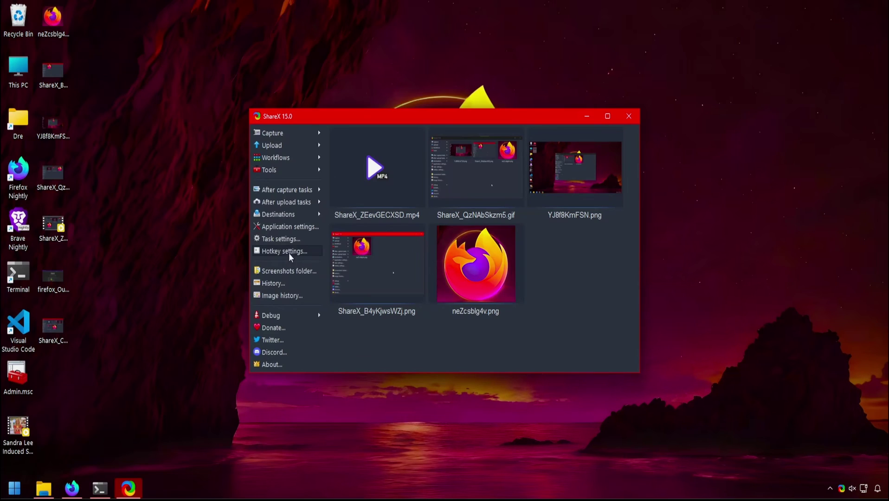
Step: Inspect the Convert to WebP action in the task settings' actions list
{"action": "left_click", "coordinate": [283, 239]}
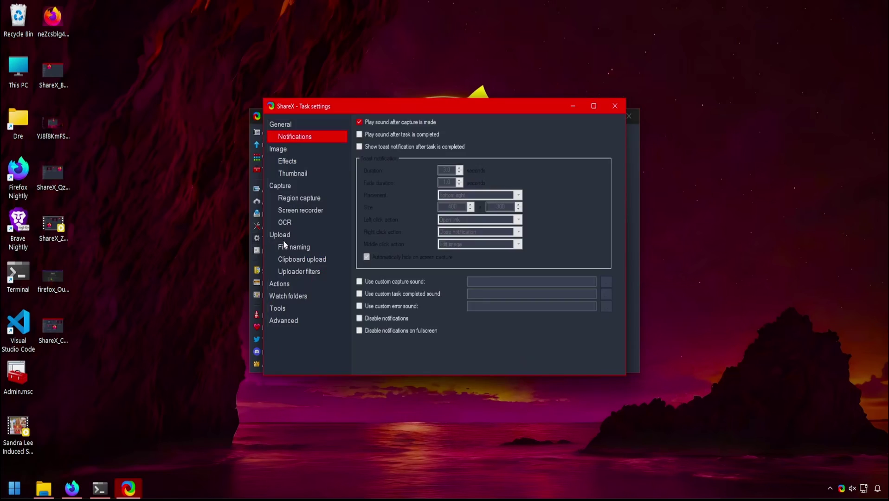
{"action": "left_click", "coordinate": [284, 282]}
{"action": "left_click", "coordinate": [413, 174]}
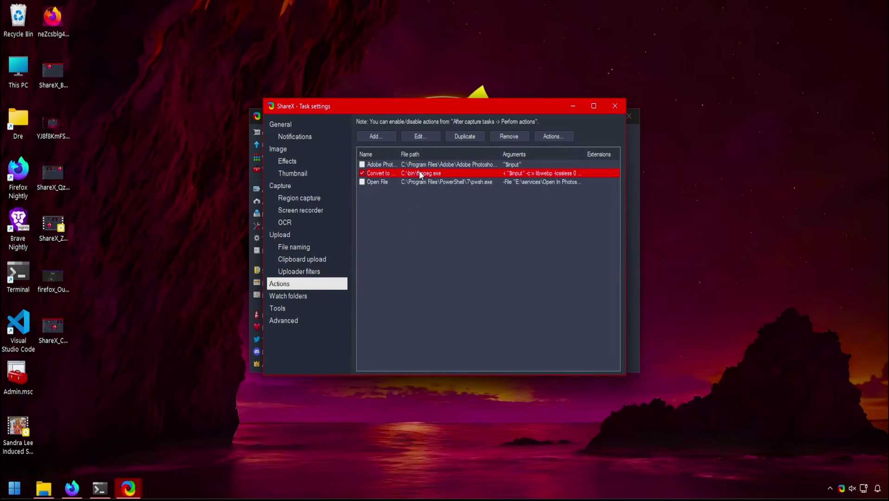
{"action": "left_click", "coordinate": [421, 137]}
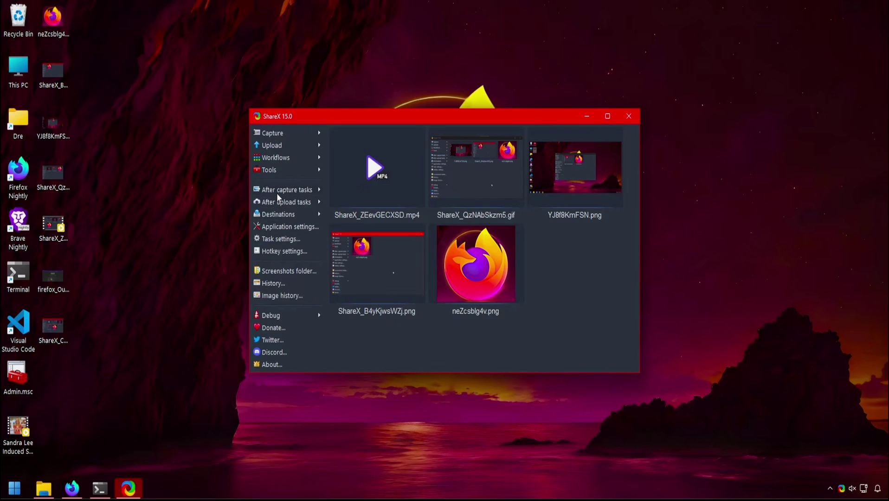
{"action": "left_click", "coordinate": [277, 190]}
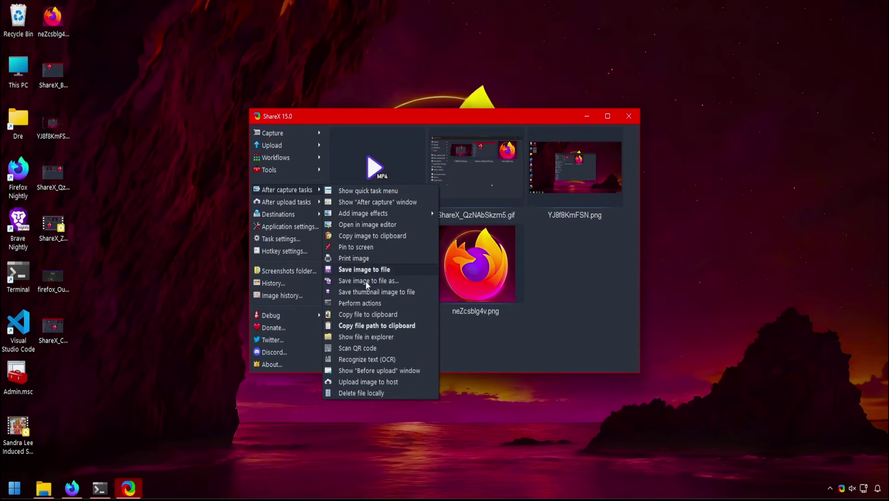
Step: Enable Perform actions, capture the ShareX main window, and open ShareX_7Wb8rP7eeq.webp
{"action": "left_click", "coordinate": [388, 302]}
{"action": "key", "text": "ctrl+Print"}
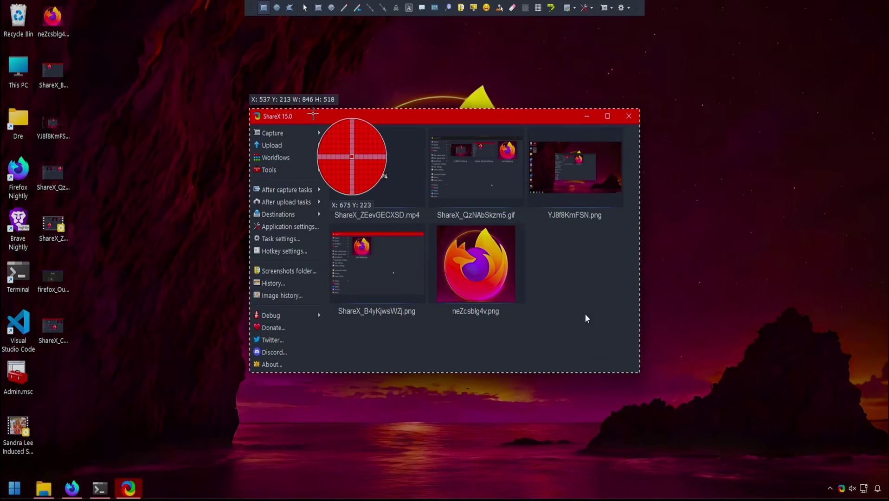
{"action": "left_click", "coordinate": [585, 313]}
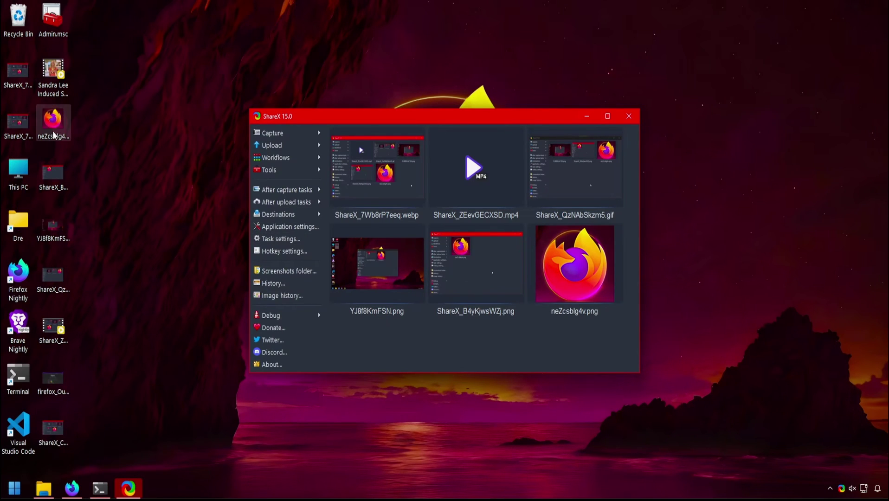
{"action": "double_click", "coordinate": [17, 139]}
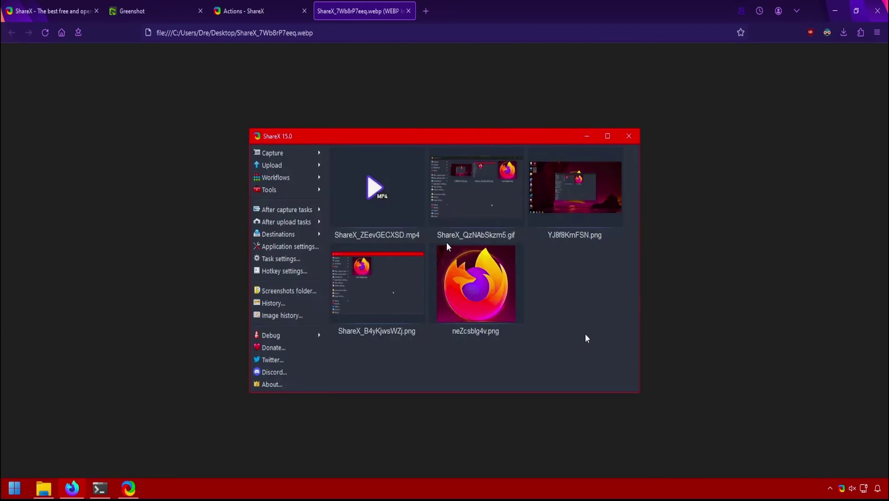
{"action": "left_click", "coordinate": [274, 170]}
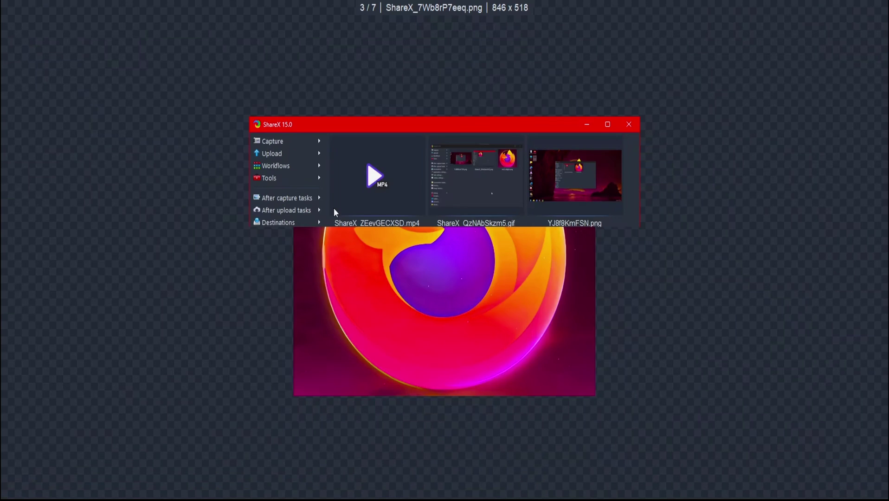
Step: Step through the captures in the image viewer and draw a red freehand loop
{"action": "key", "text": "Right"}
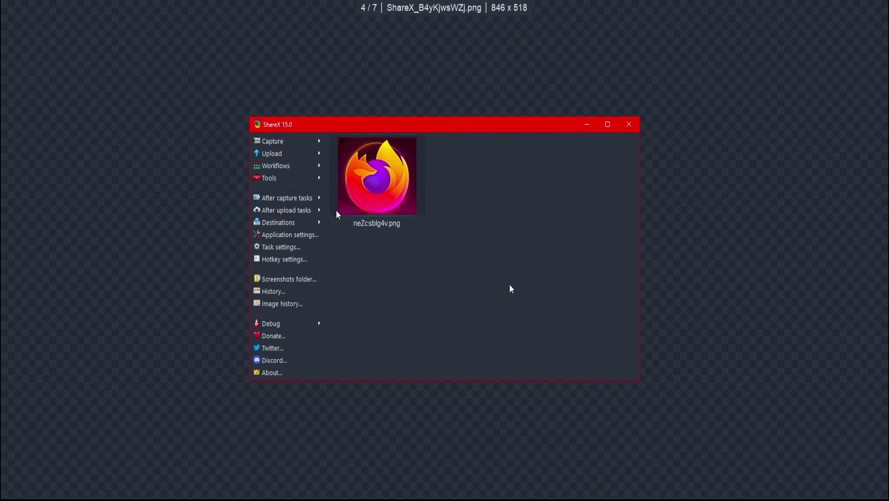
{"action": "key", "text": "Right"}
{"action": "key", "text": "Left"}
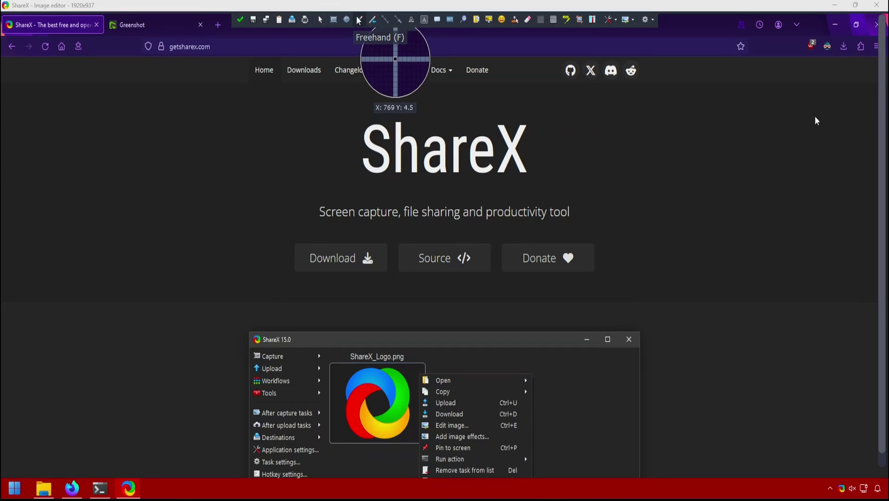
{"action": "left_click", "coordinate": [359, 20]}
{"action": "mouse_move", "coordinate": [304, 169]}
{"action": "left_mouse_down"}
{"action": "mouse_move", "coordinate": [720, 359]}
{"action": "mouse_move", "coordinate": [389, 278]}
{"action": "mouse_move", "coordinate": [191, 88]}
{"action": "mouse_move", "coordinate": [165, 232]}
{"action": "mouse_move", "coordinate": [530, 354]}
{"action": "left_mouse_up"}
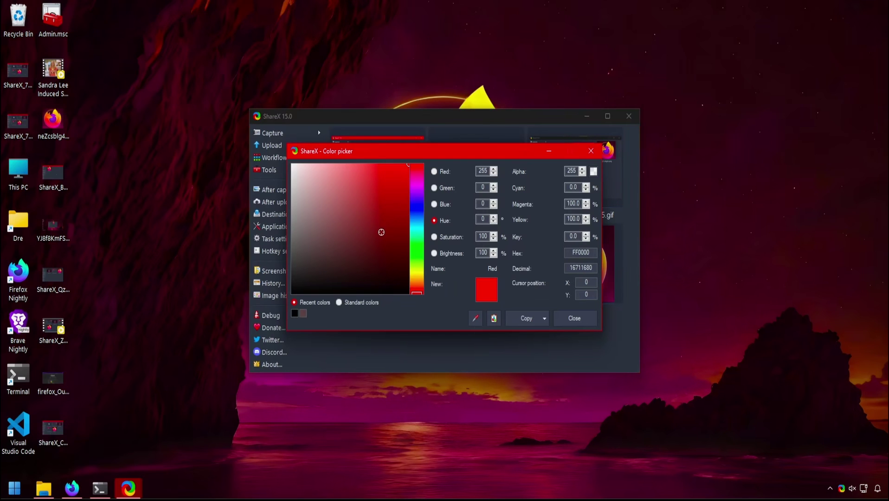
Step: Pick a pink colour, then load ShareX_ZEevGECXSD.mp4 into the video converter and list codecs
{"action": "left_click", "coordinate": [351, 187]}
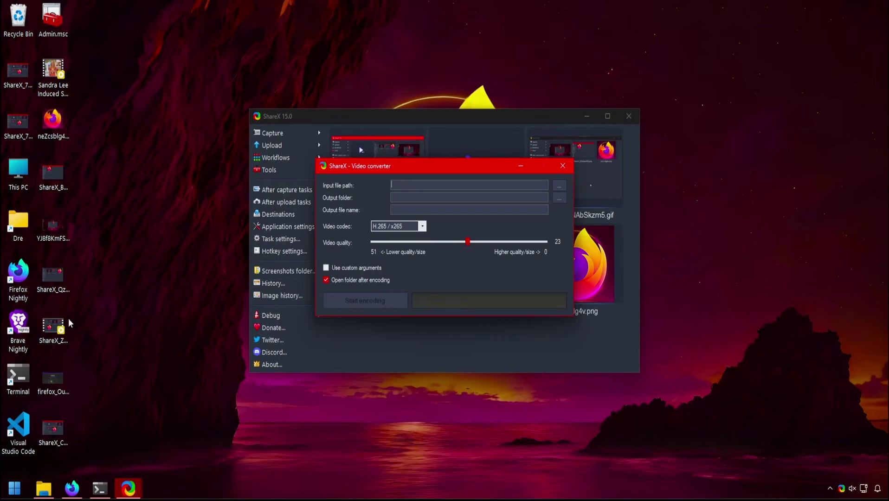
{"action": "left_click_drag", "start_coordinate": [53, 326], "coordinate": [463, 181]}
{"action": "left_click", "coordinate": [420, 225]}
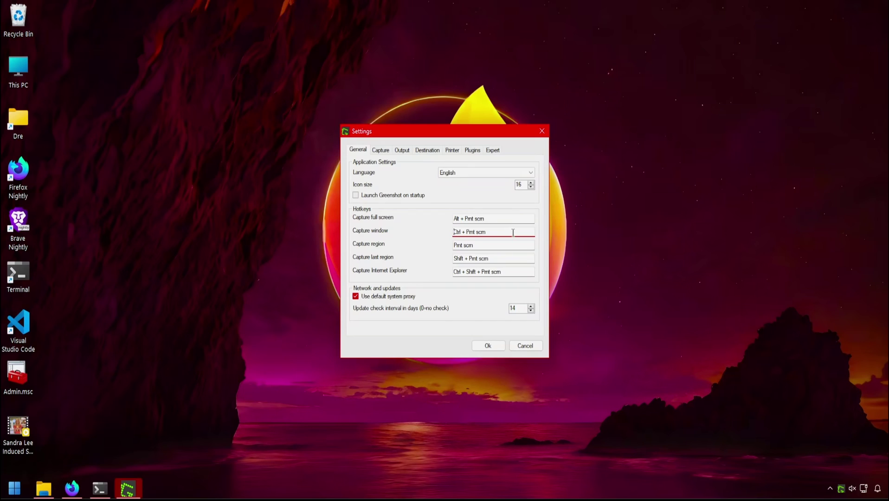
Step: Confirm the Print Screen region hotkey, capture the area around the Firefox logo, and view it
{"action": "left_click", "coordinate": [518, 245]}
{"action": "key", "text": "Return"}
{"action": "key", "text": "Print"}
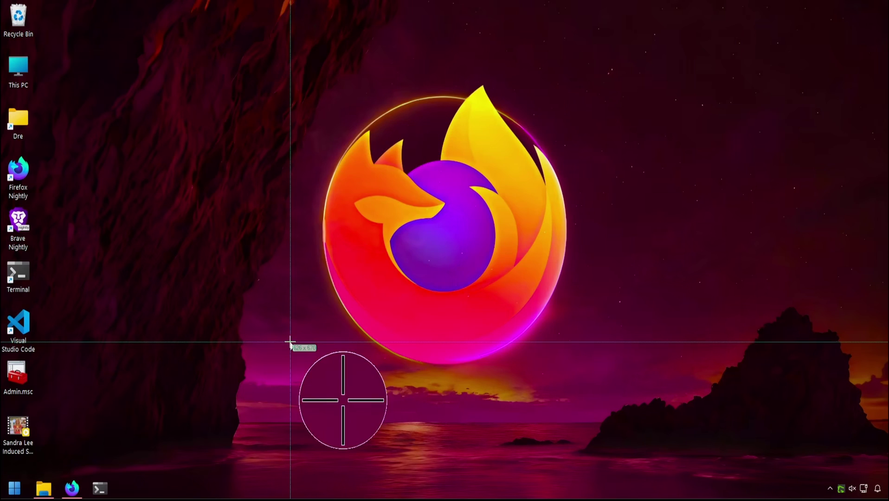
{"action": "left_click_drag", "start_coordinate": [294, 66], "coordinate": [597, 389]}
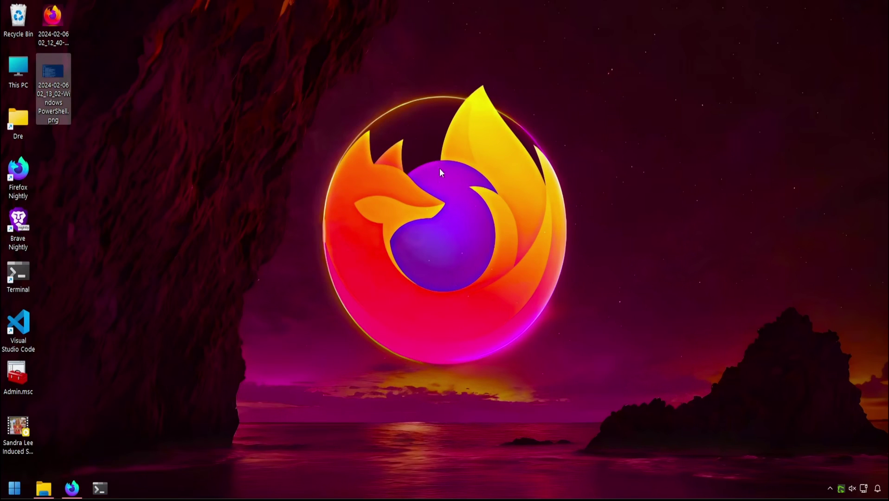
{"action": "key", "text": "Print"}
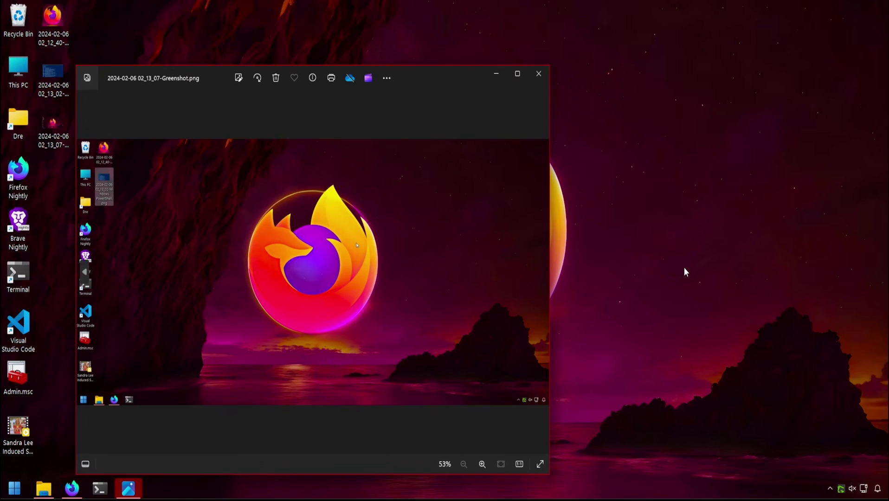
{"action": "key", "text": "alt+F4"}
Step: Show the image format options in Greenshot's Preferences Output settings
{"action": "right_click", "coordinate": [840, 488]}
{"action": "left_click", "coordinate": [771, 428]}
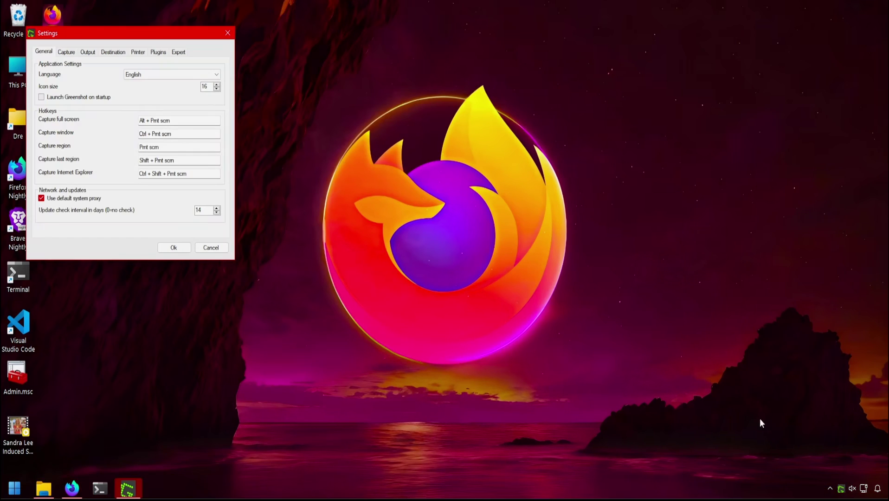
{"action": "left_click", "coordinate": [88, 52]}
{"action": "left_click", "coordinate": [466, 209]}
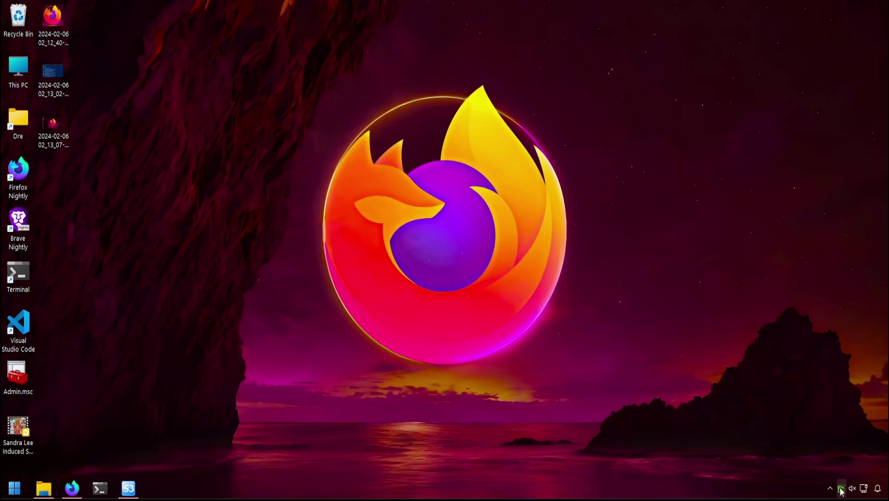
Step: Inspect Greenshot's Upload To Amazon command, then capture a region that uploads to S3's Greenshot folder
{"action": "right_click", "coordinate": [840, 488]}
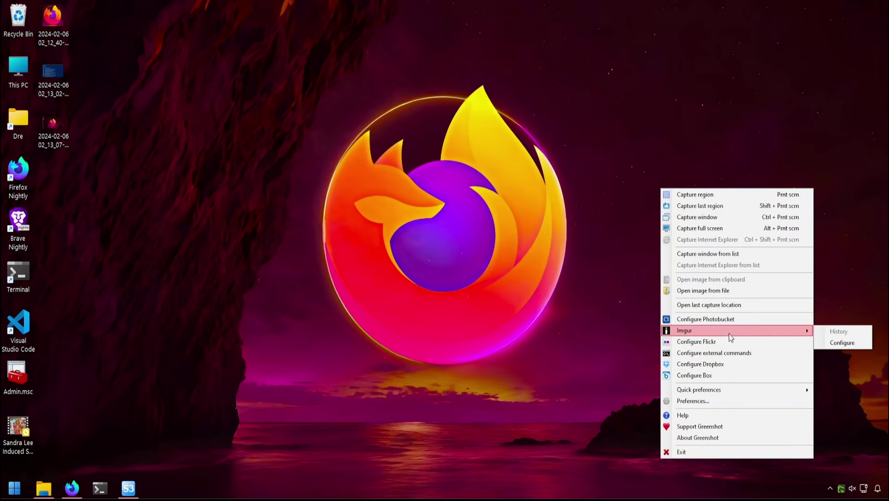
{"action": "mouse_move", "coordinate": [802, 421]}
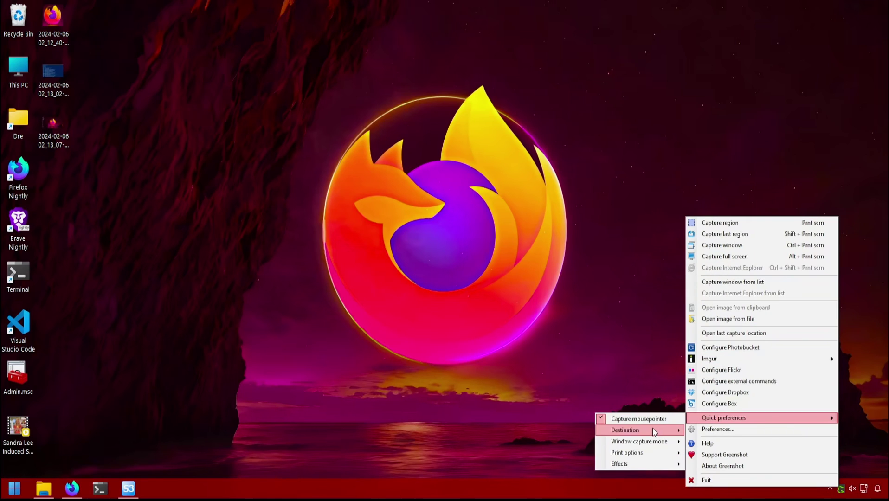
{"action": "mouse_move", "coordinate": [654, 432]}
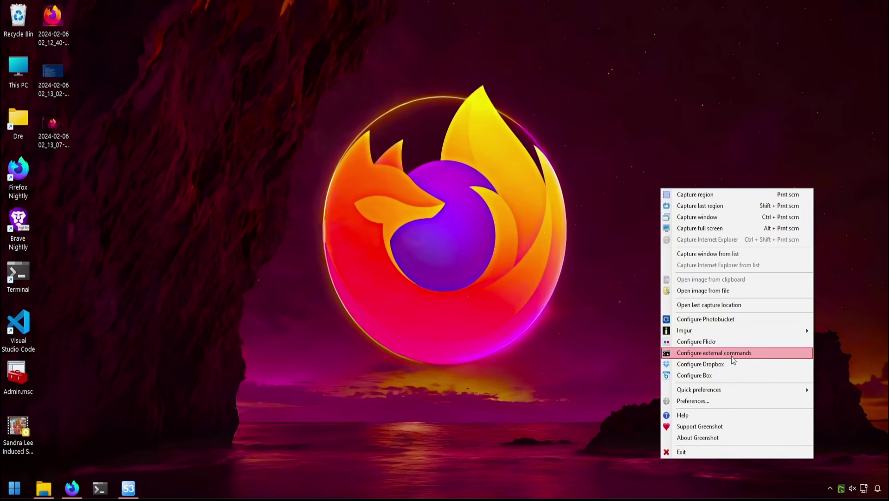
{"action": "left_click", "coordinate": [731, 356]}
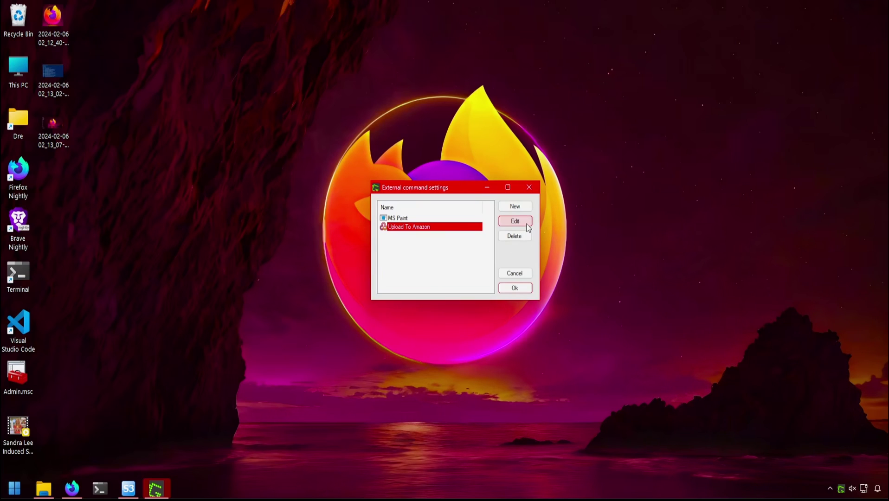
{"action": "left_click", "coordinate": [525, 223]}
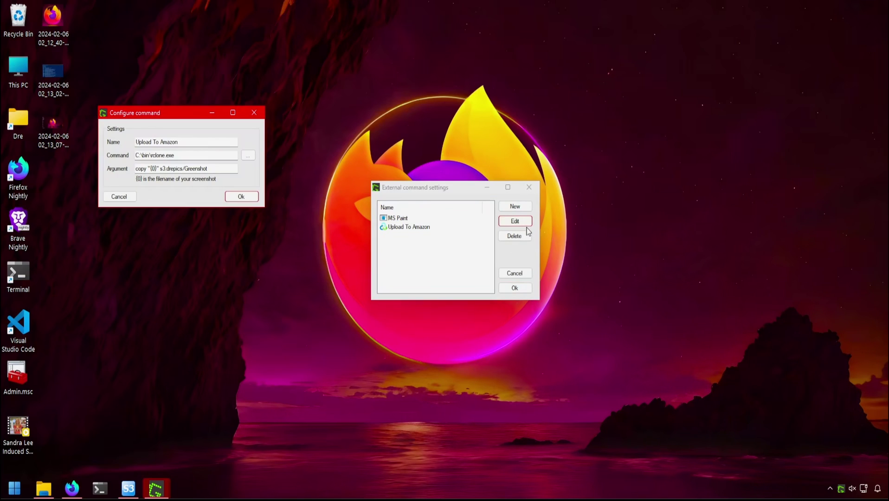
{"action": "left_click_drag", "start_coordinate": [148, 117], "coordinate": [418, 197]}
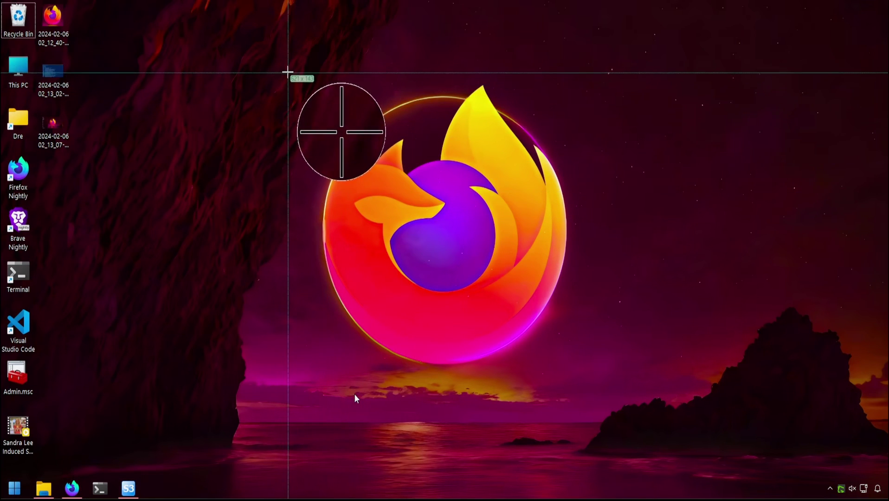
{"action": "left_click_drag", "start_coordinate": [287, 72], "coordinate": [602, 392]}
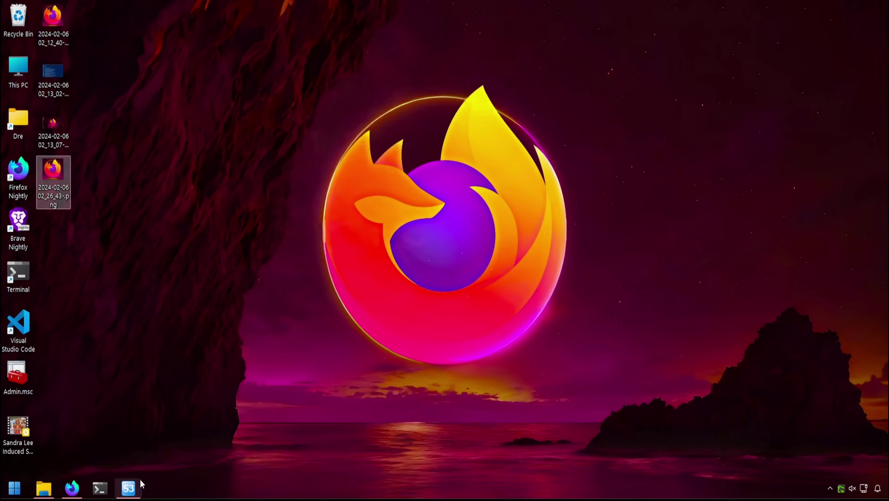
{"action": "left_click", "coordinate": [131, 487]}
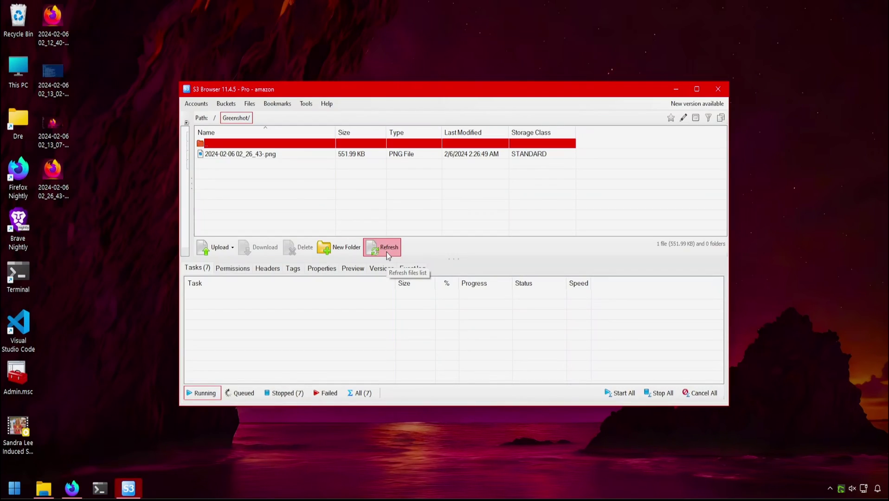
{"action": "left_click", "coordinate": [253, 154]}
{"action": "left_click", "coordinate": [352, 269]}
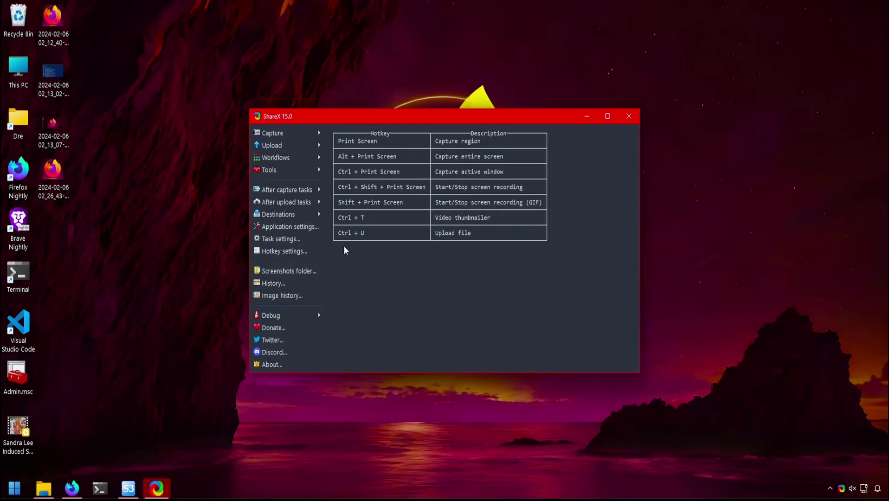
Step: Check ShareX's upload destinations, then the Advanced pages of Application settings and Task settings
{"action": "left_click", "coordinate": [293, 214]}
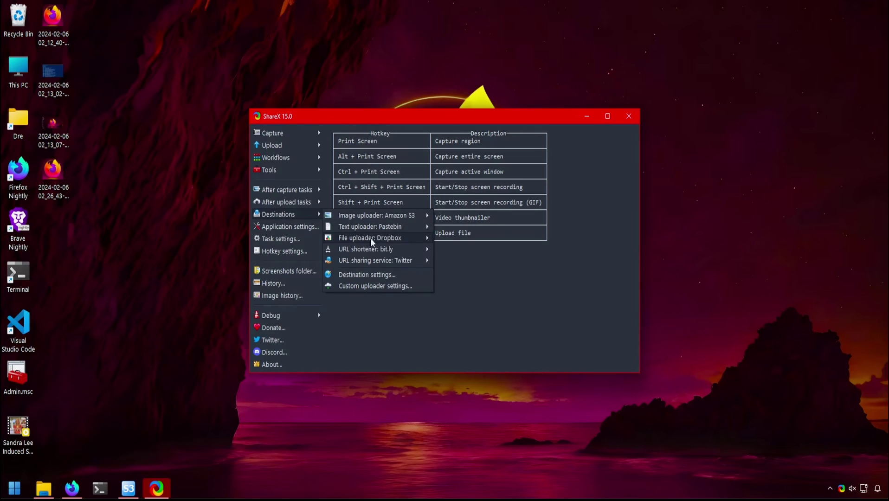
{"action": "left_click", "coordinate": [291, 226]}
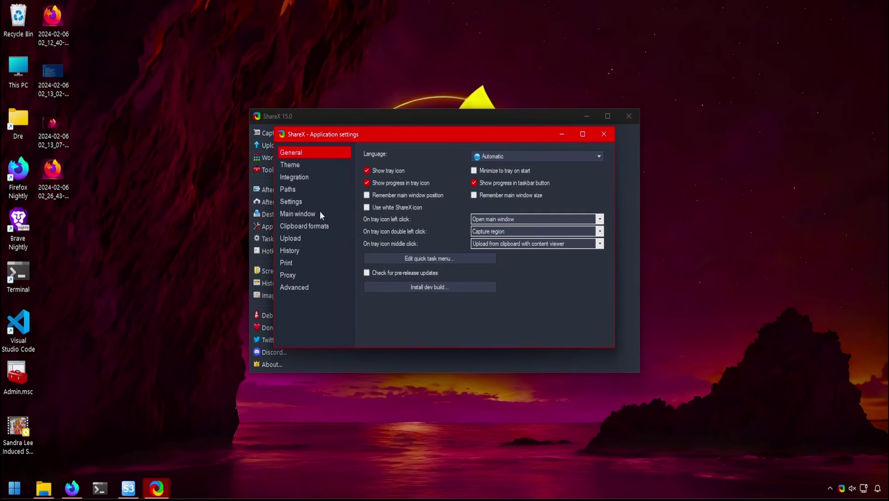
{"action": "left_click", "coordinate": [297, 289]}
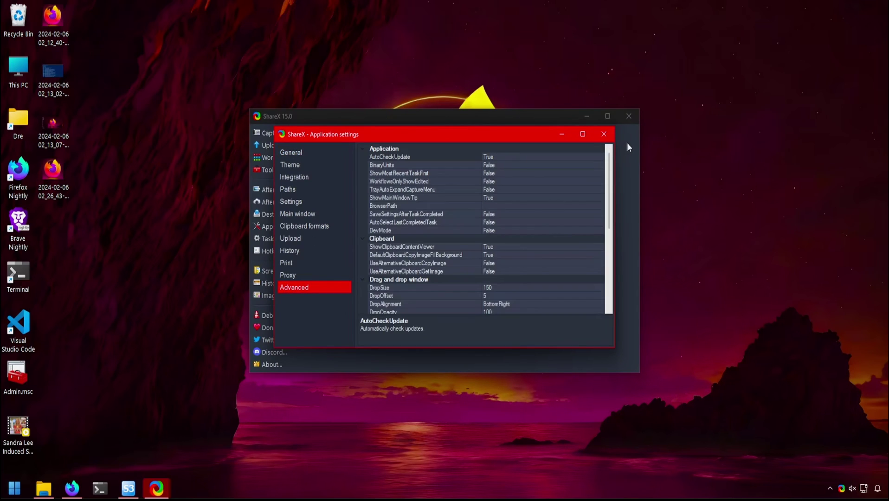
{"action": "left_click", "coordinate": [604, 137]}
{"action": "left_click", "coordinate": [291, 239]}
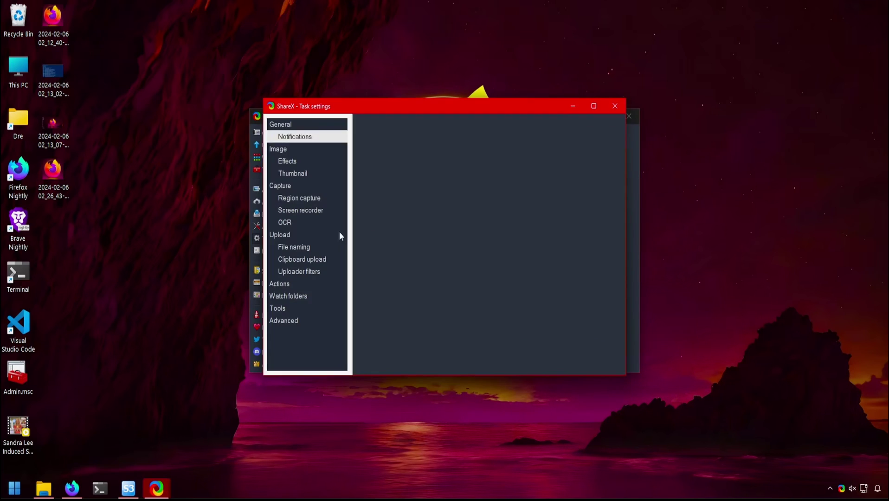
{"action": "left_click", "coordinate": [309, 321]}
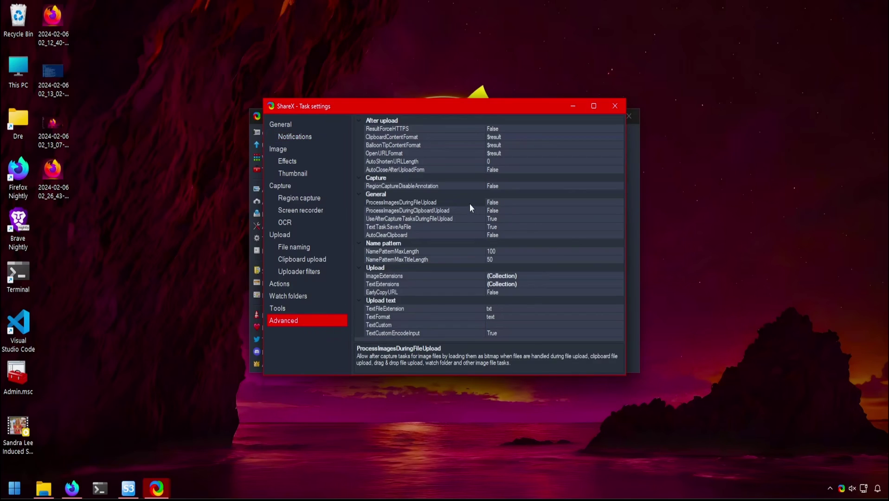